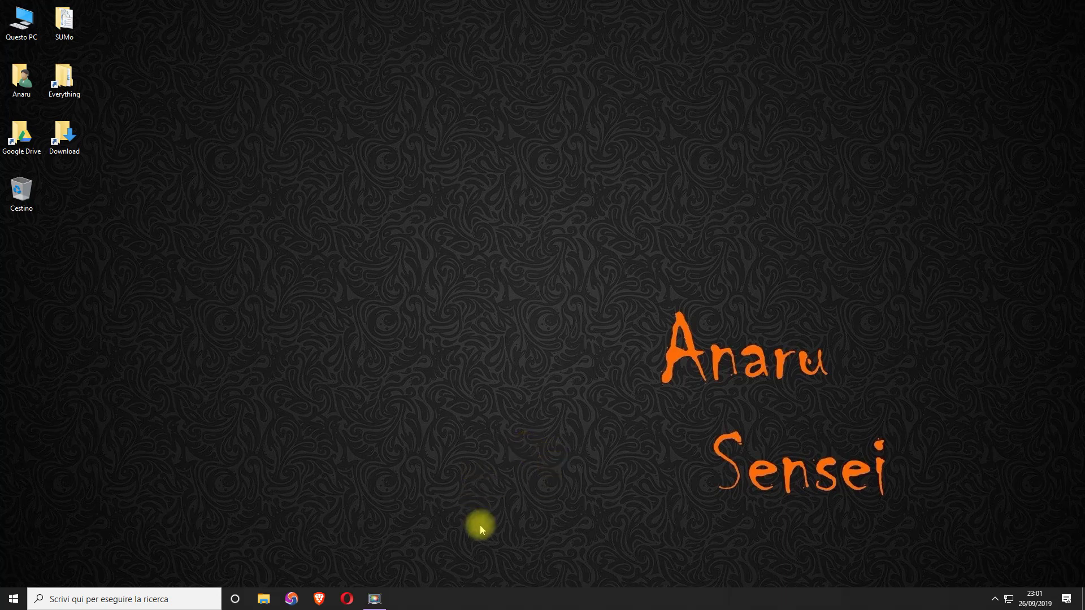
left_click(14, 598)
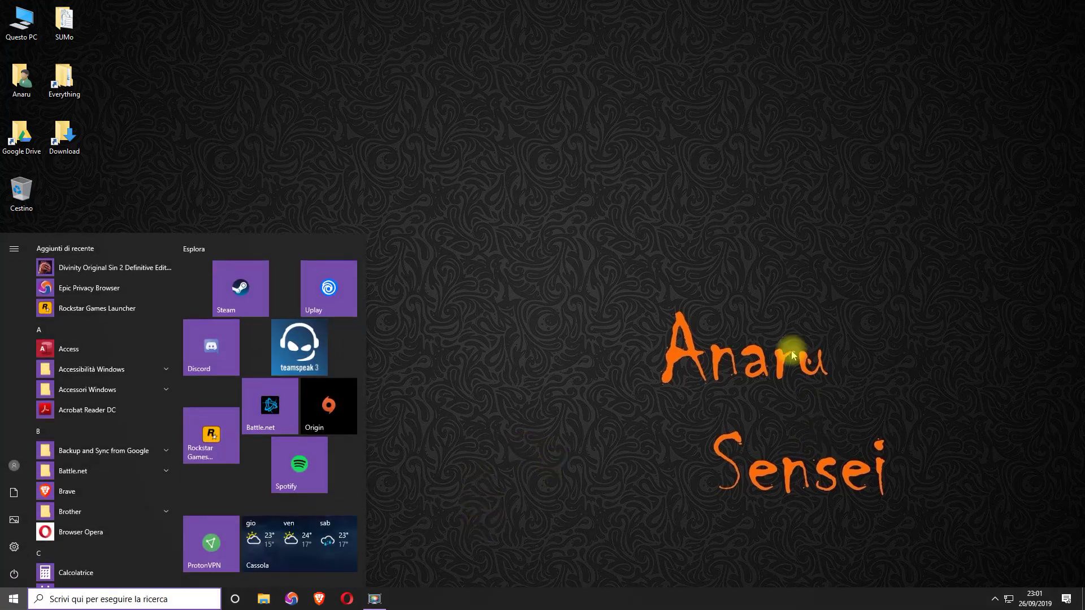
scroll(266, 442, "down", 5)
scroll(242, 455, "up", 2)
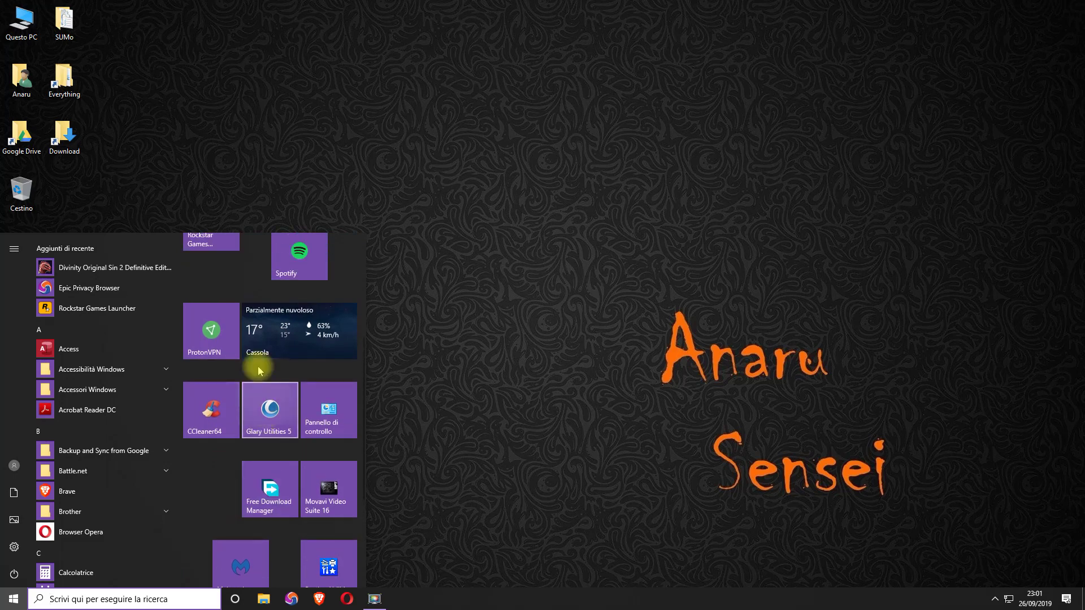
left_click(583, 396)
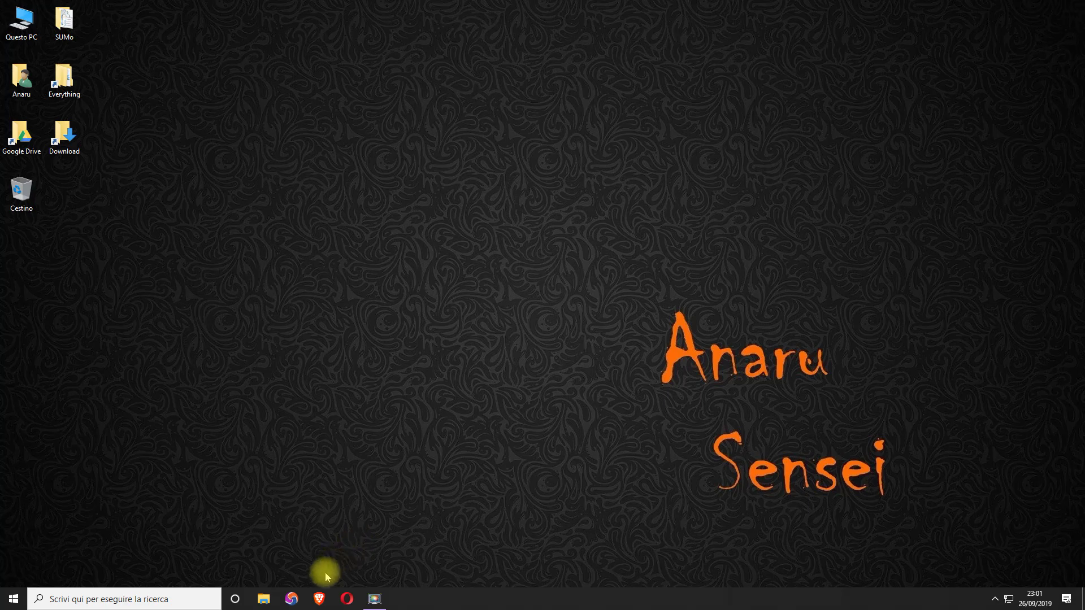
left_click(318, 597)
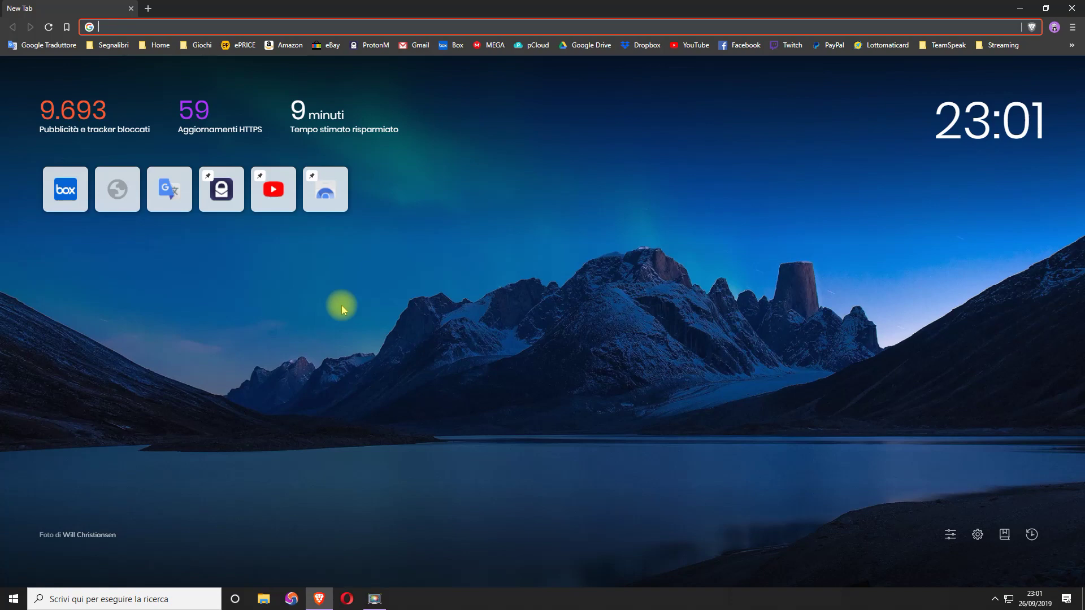
type("https://www.expressvpn.com/it/what-is-my-ip")
key("Return")
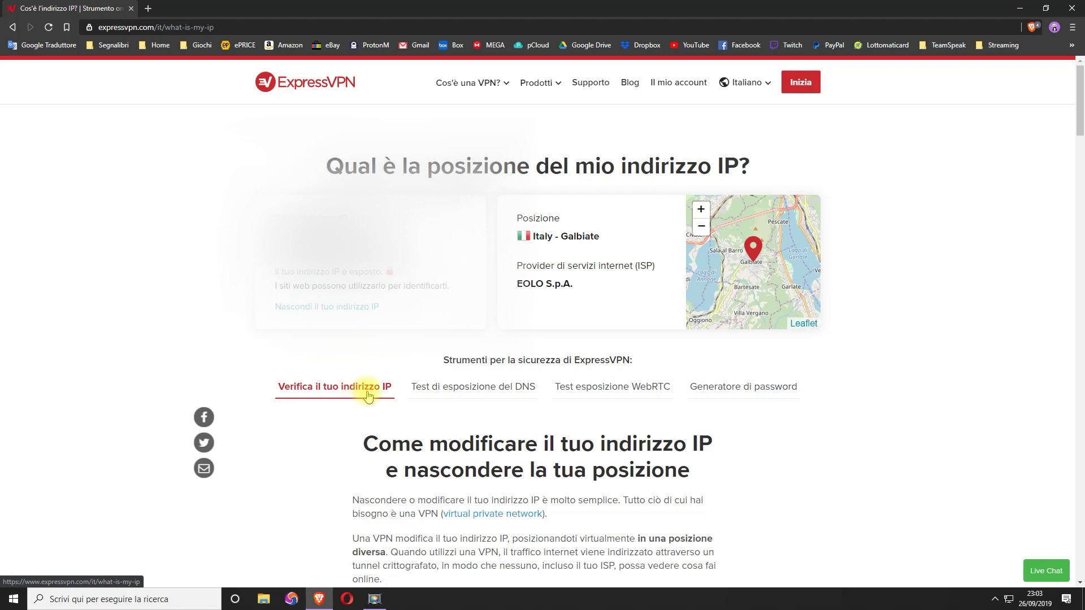
left_click(502, 389)
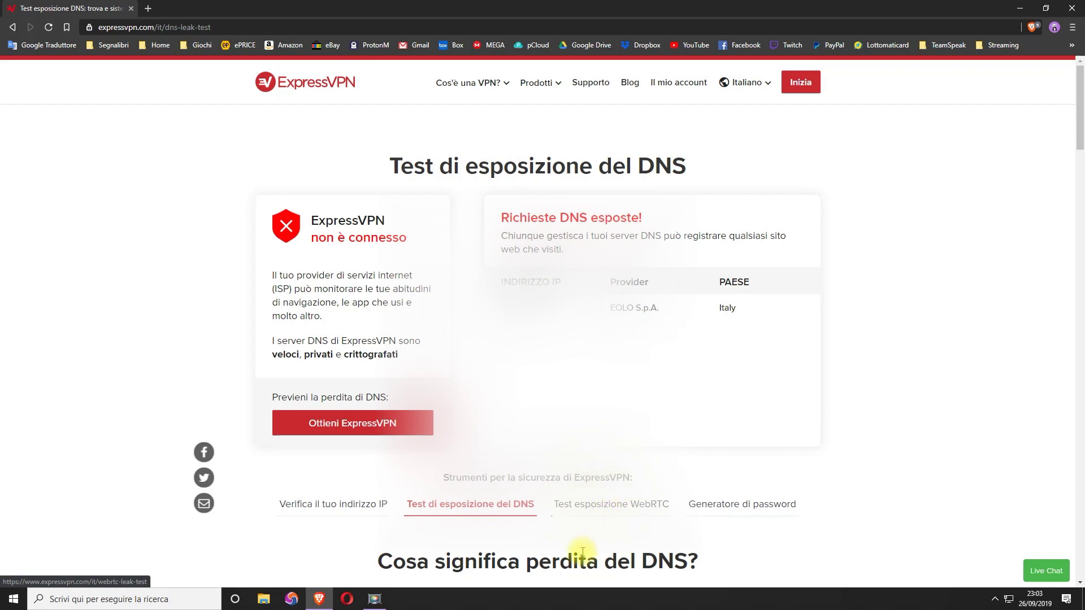
left_click(631, 511)
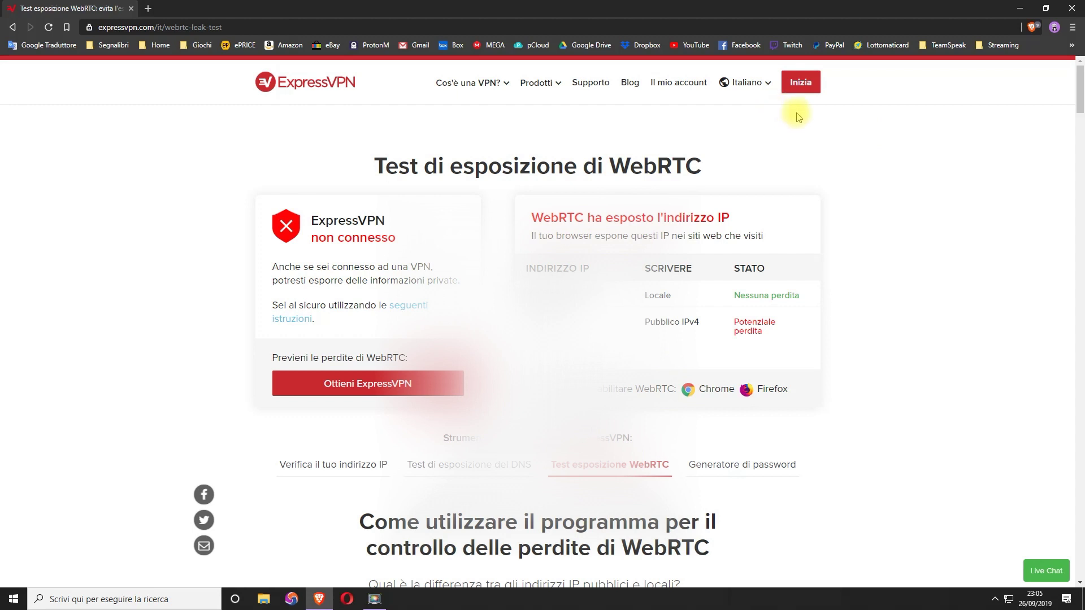
Step: Set Brave's WebRTC IP handling policy to "Disabilita UDP senza proxy" in the additional privacy and security settings
left_click(1072, 26)
left_click(937, 269)
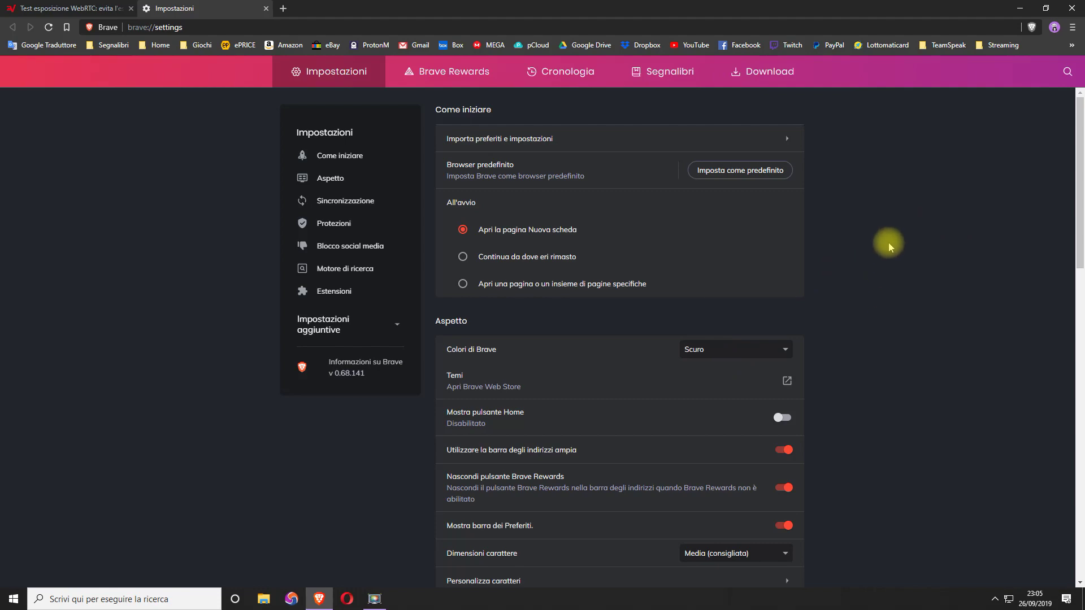
left_click(341, 224)
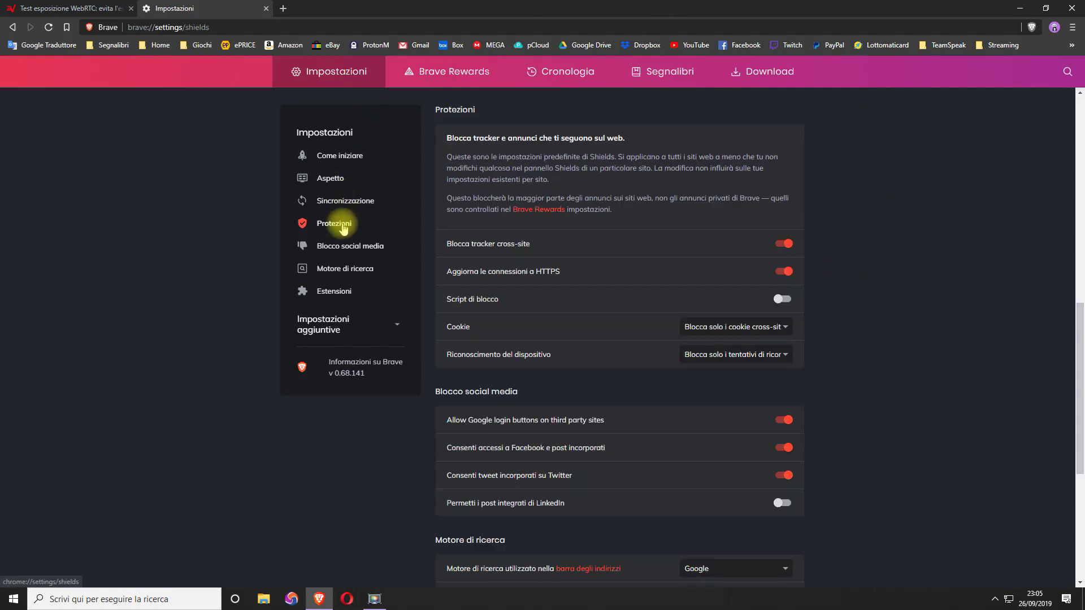
scroll(875, 197, "down", 5)
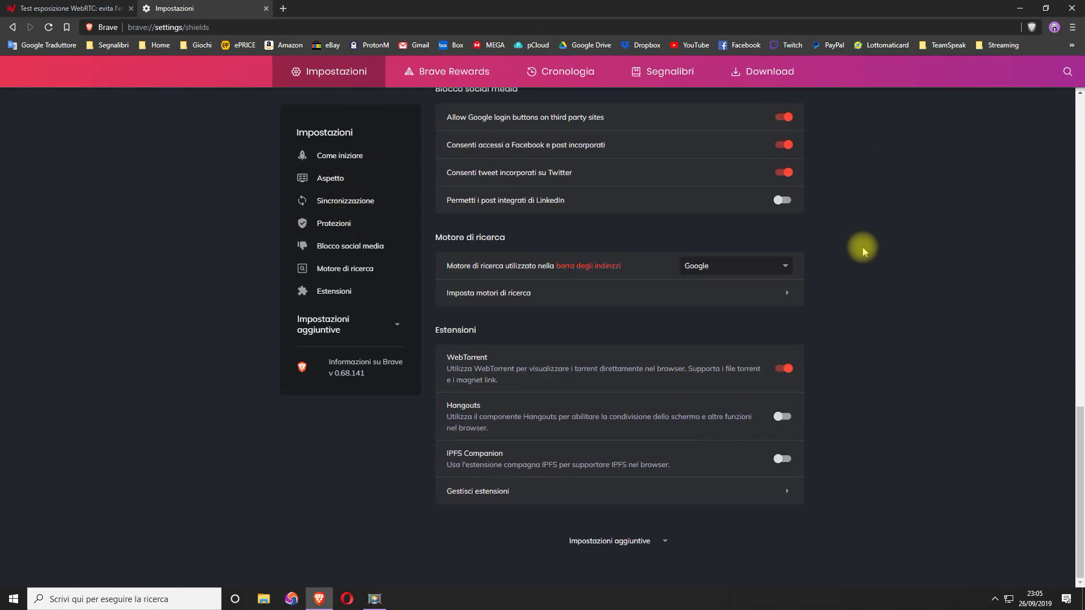
left_click(607, 541)
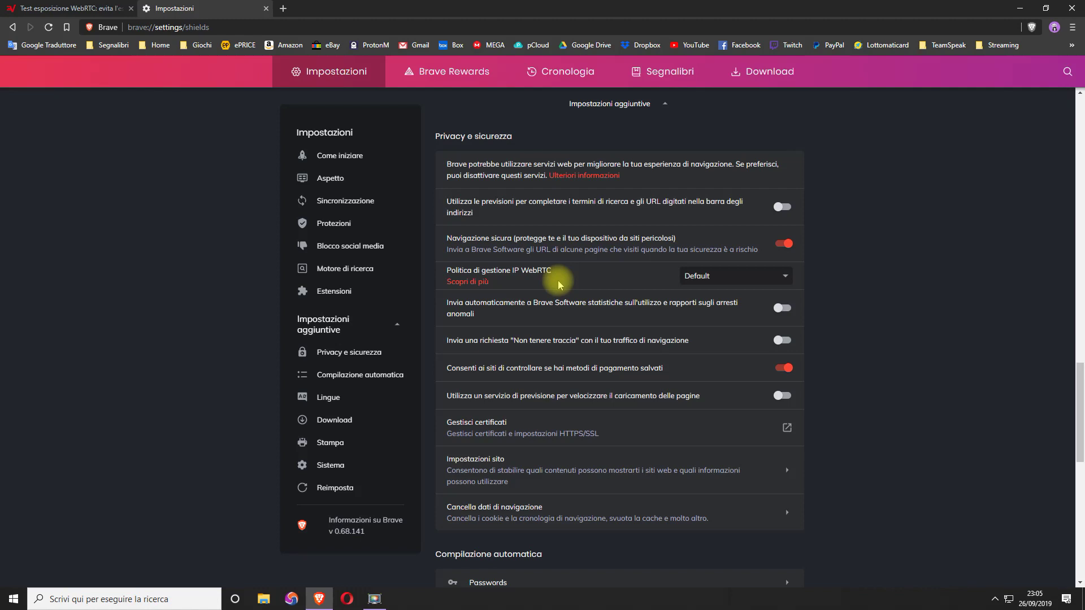
left_click(709, 276)
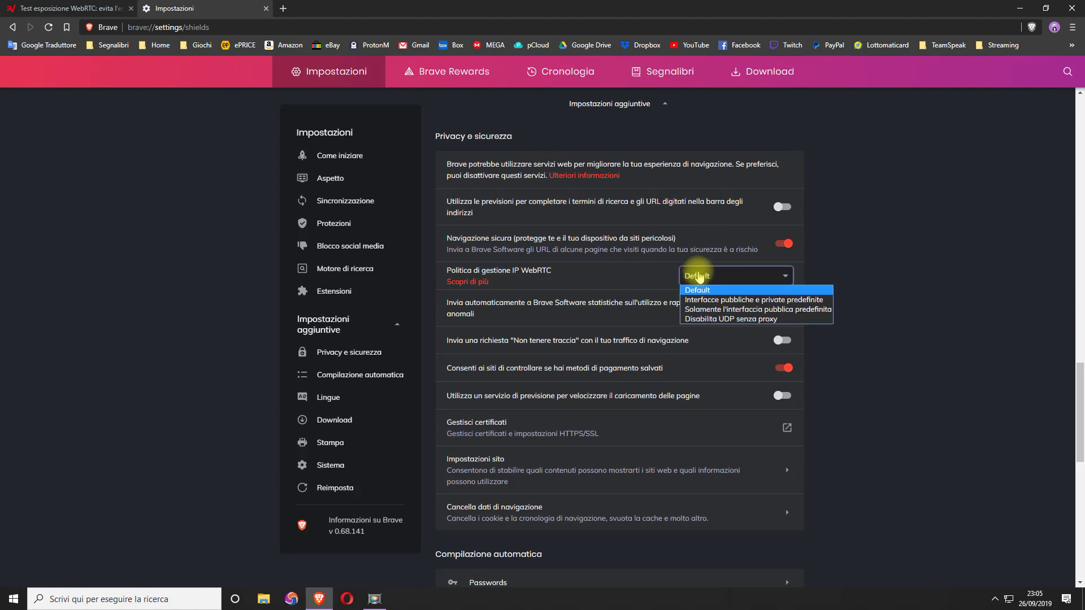
left_click(733, 319)
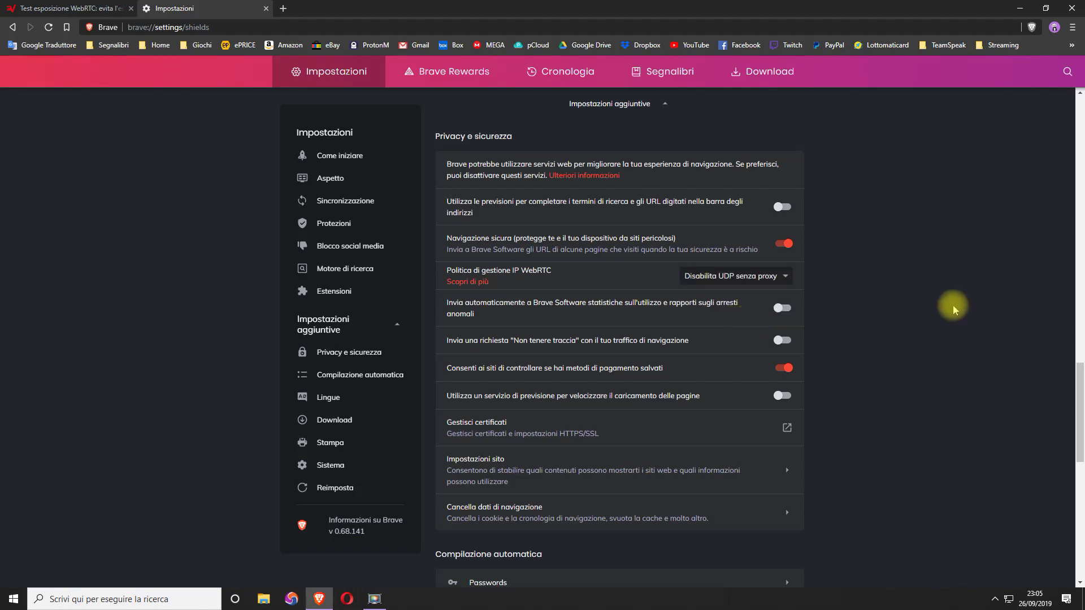
Step: Reopen Brave's settings and examine the WebRTC IP handling policy among the additional privacy and security options
scroll(953, 309, "down", 7)
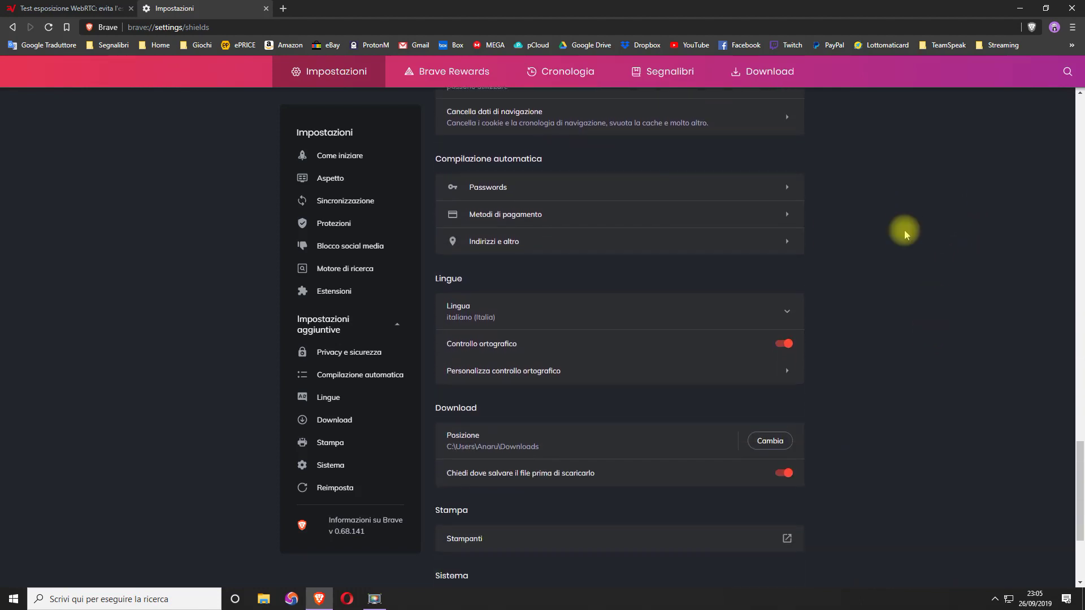
left_click(448, 69)
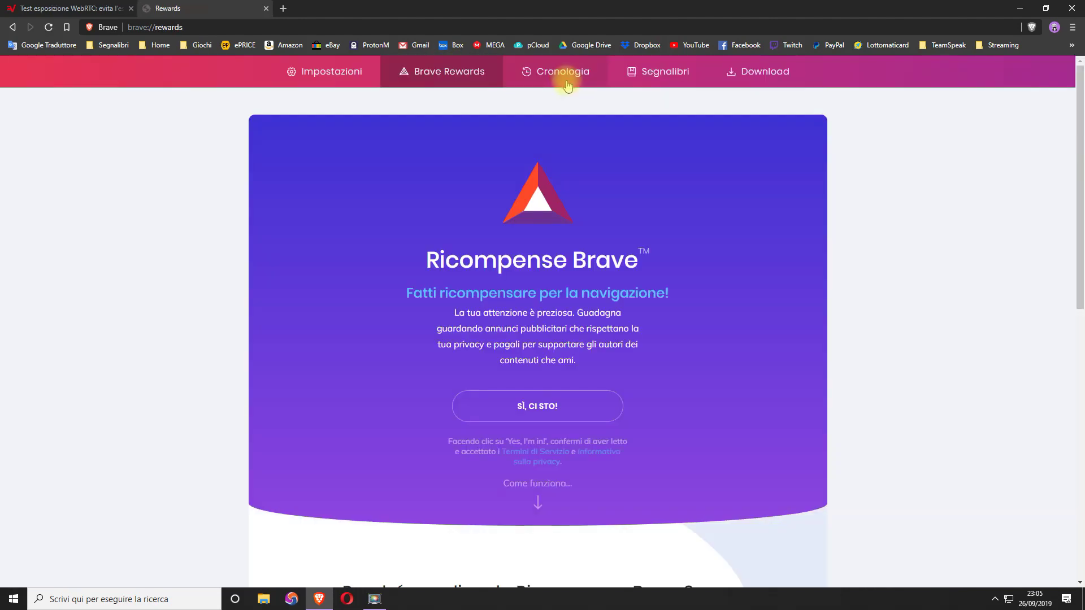
left_click(567, 83)
left_click(309, 67)
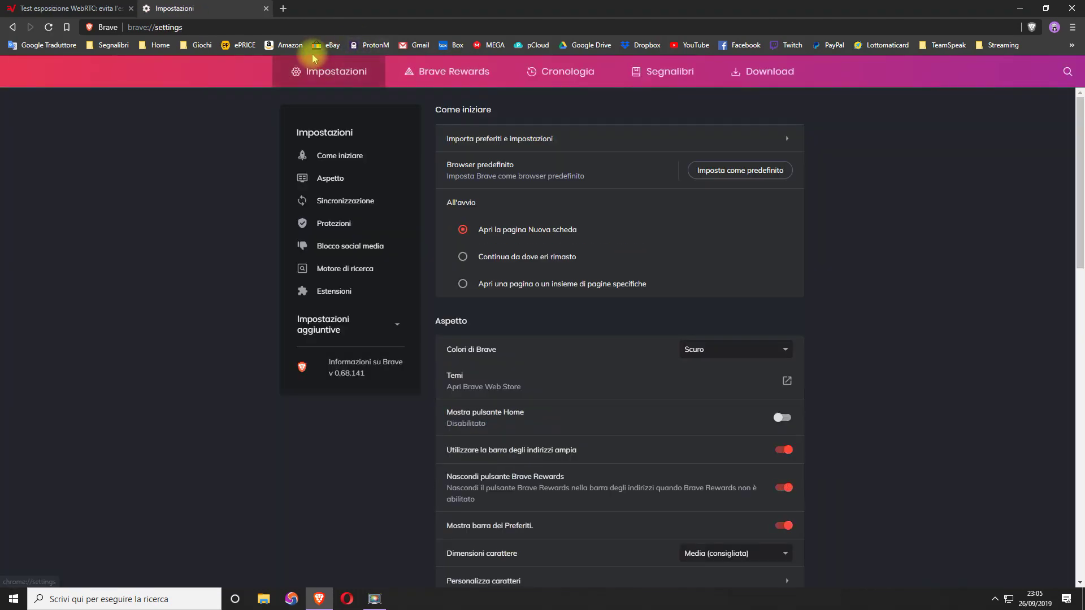
left_click(327, 223)
scroll(844, 273, "down", 5)
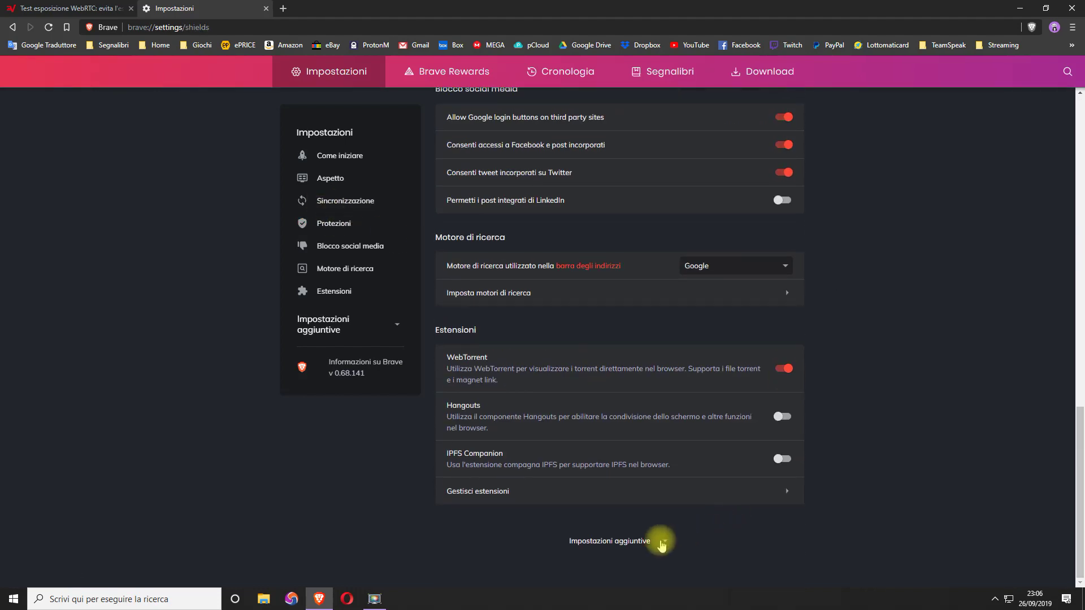
left_click(622, 543)
scroll(845, 374, "down", 5)
scroll(833, 351, "up", 1)
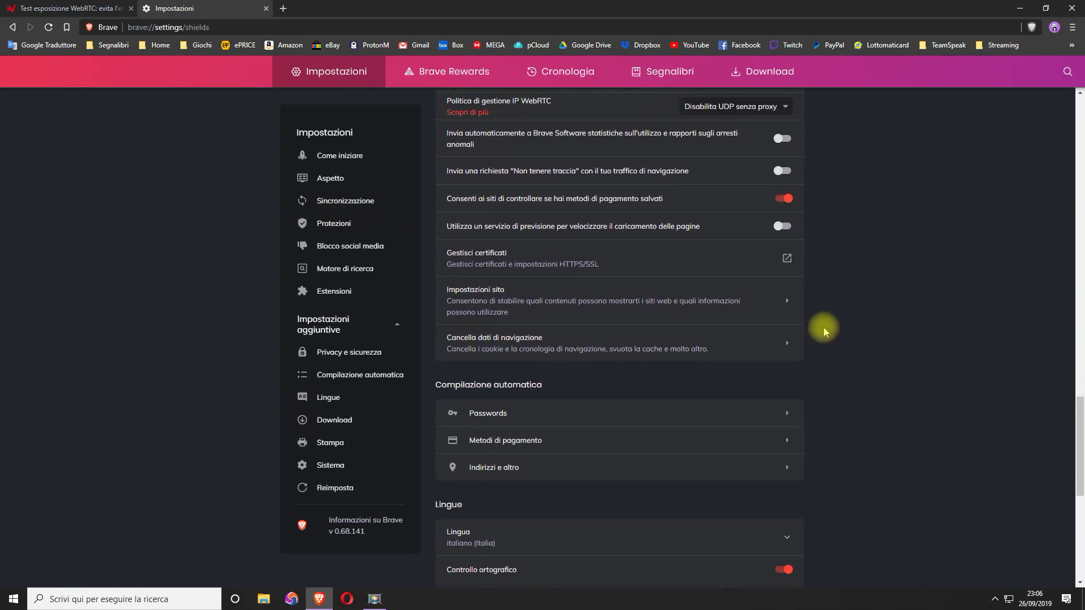
scroll(833, 351, "up", 2)
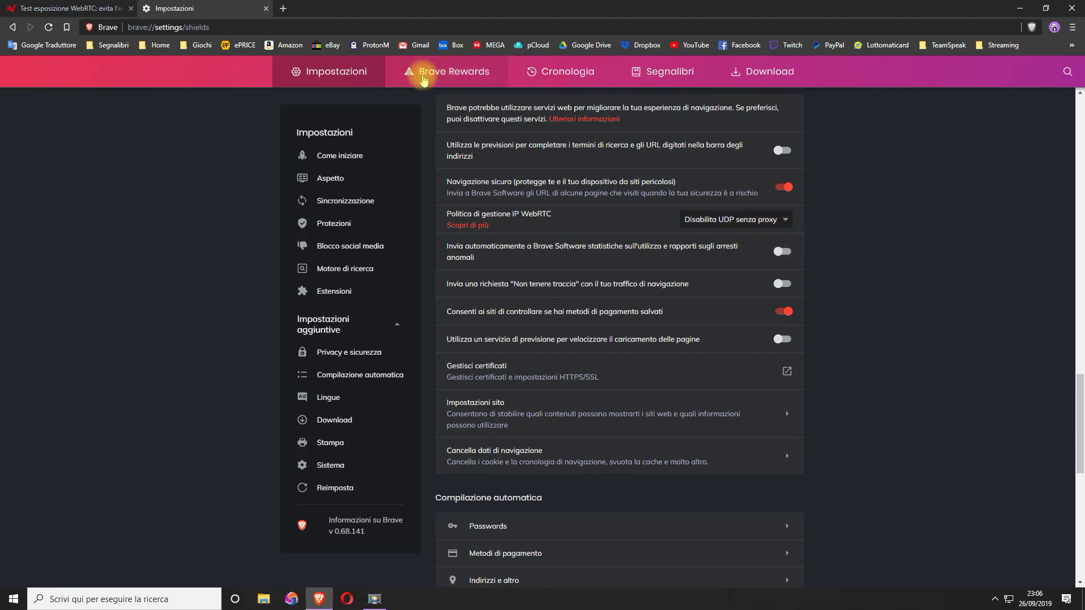
Step: Leave the settings and reload the WebRTC leak test page to recheck Brave's exposure, closing the browser when finished
left_click(266, 9)
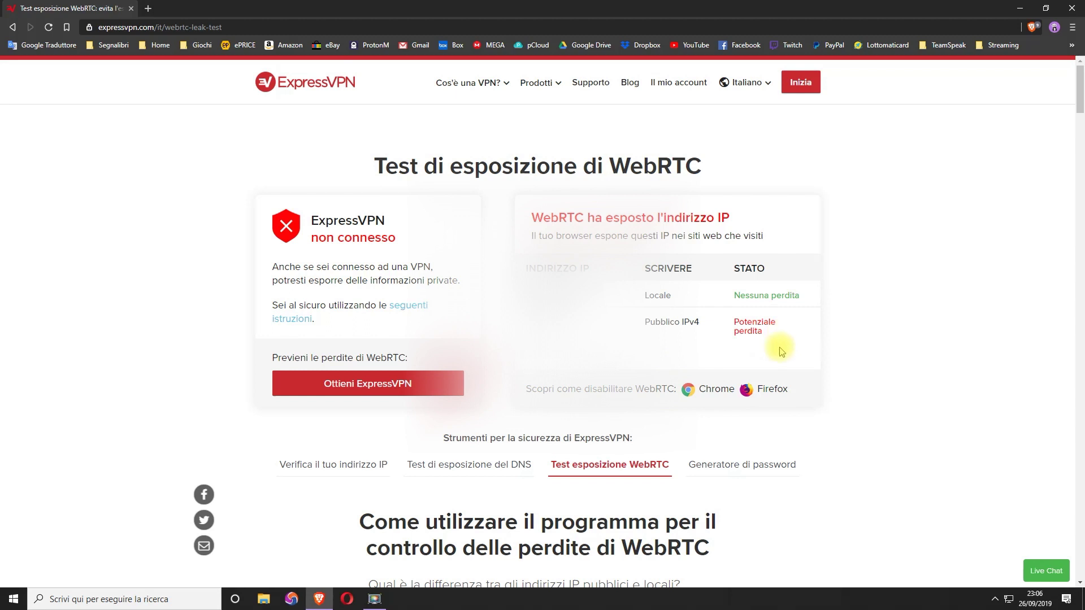
key("F5")
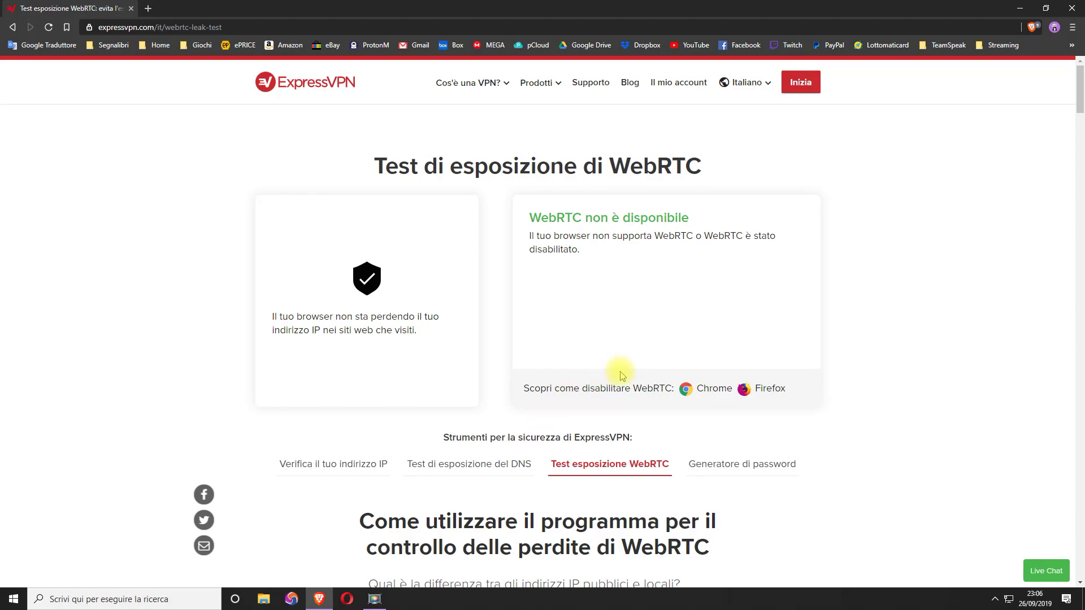
left_click(1072, 8)
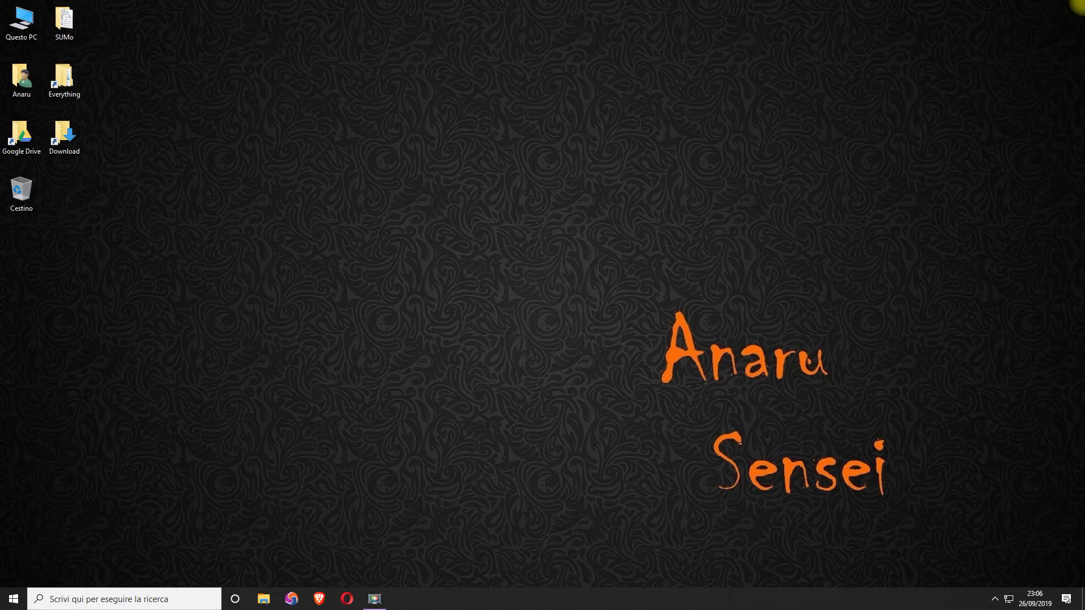
Step: Switch to Opera and set its WebRTC option to "Disabilita UDP senza proxy" in the advanced privacy and security settings
left_click(346, 593)
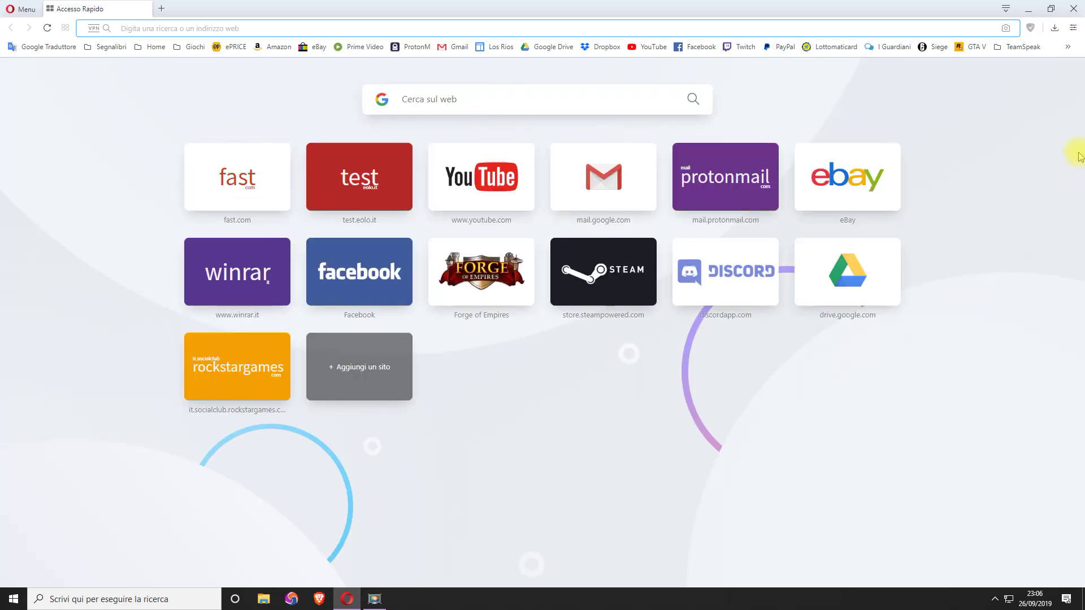
left_click(23, 9)
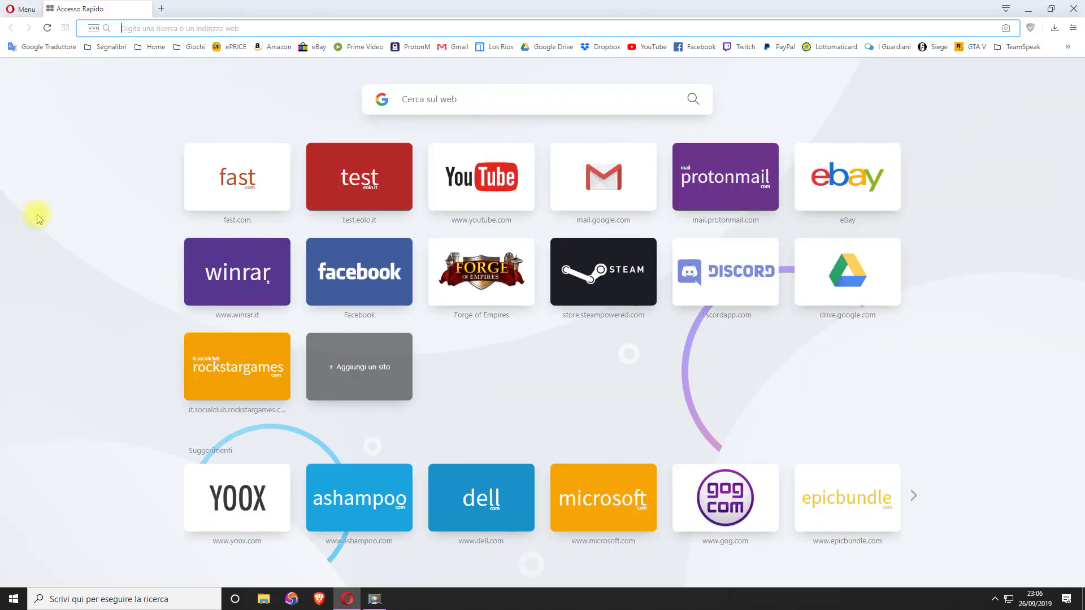
left_click(37, 218)
left_click(45, 150)
right_click(73, 172)
left_click(55, 175)
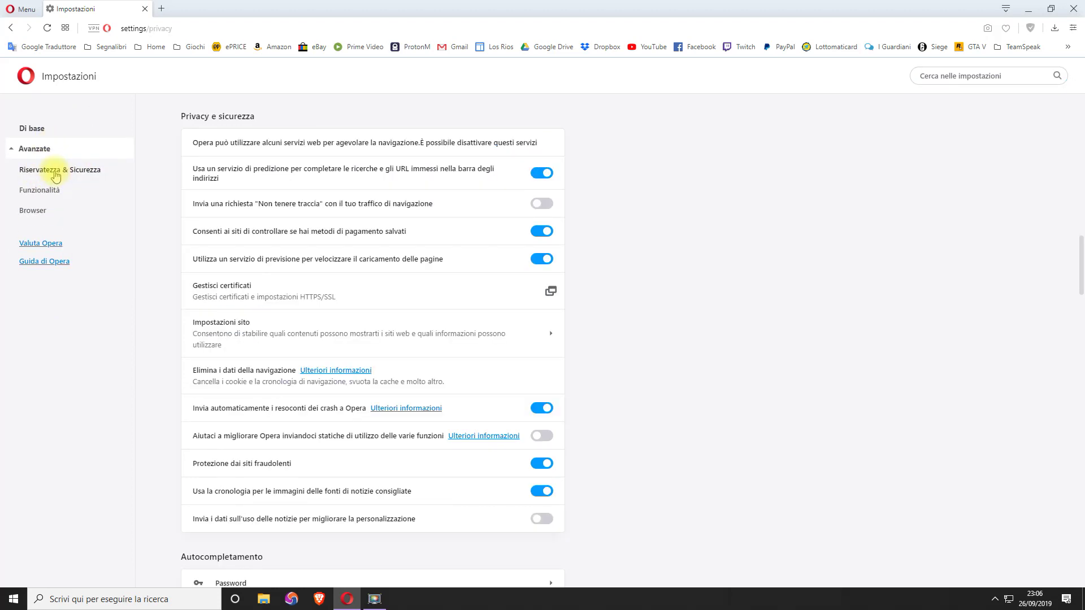
scroll(421, 249, "down", 9)
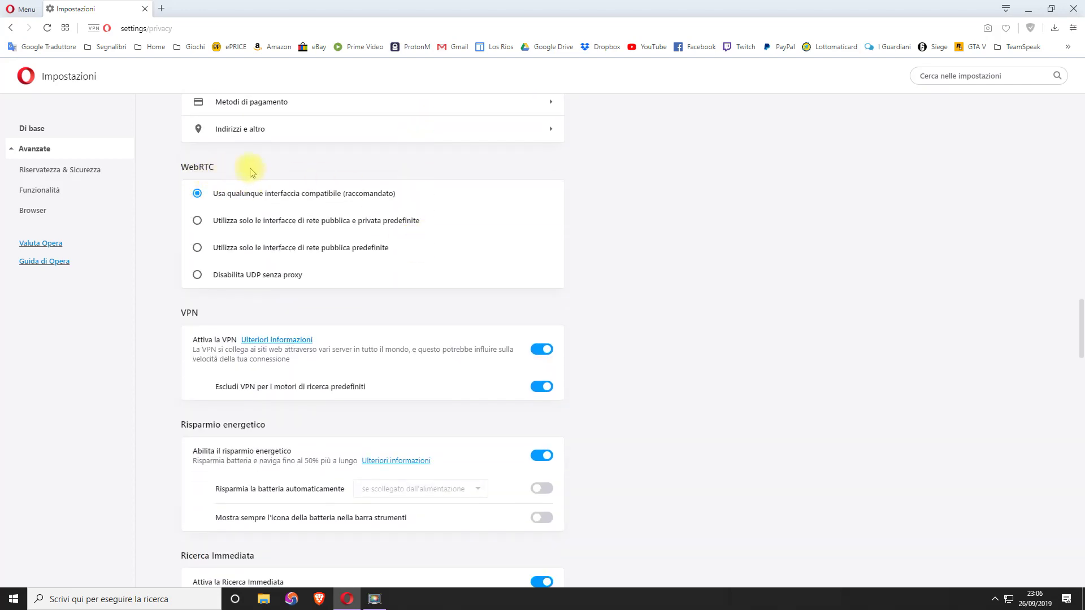
left_click(240, 281)
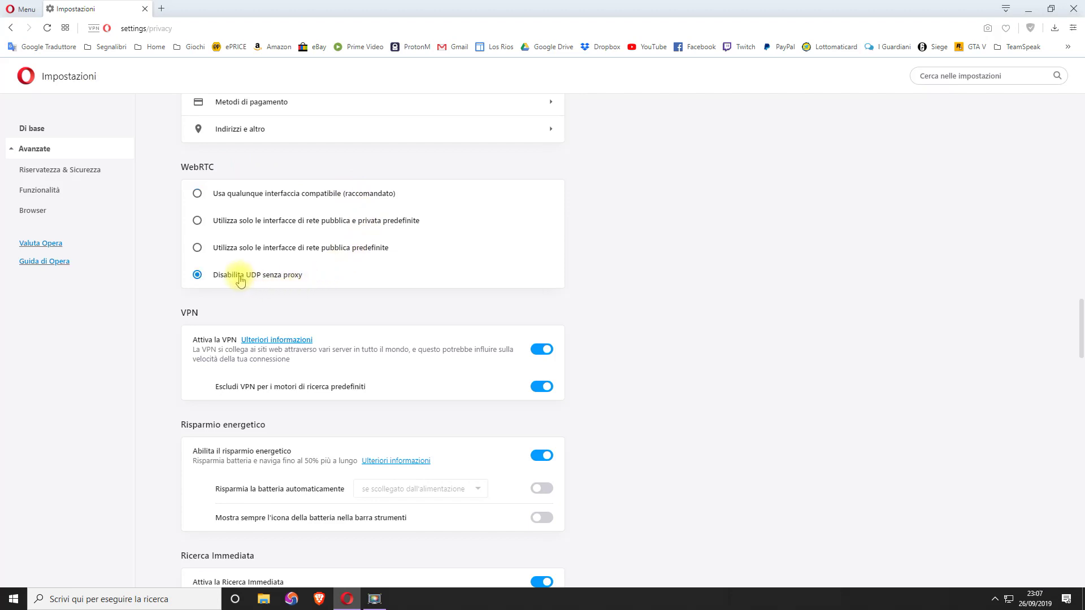
left_click(66, 134)
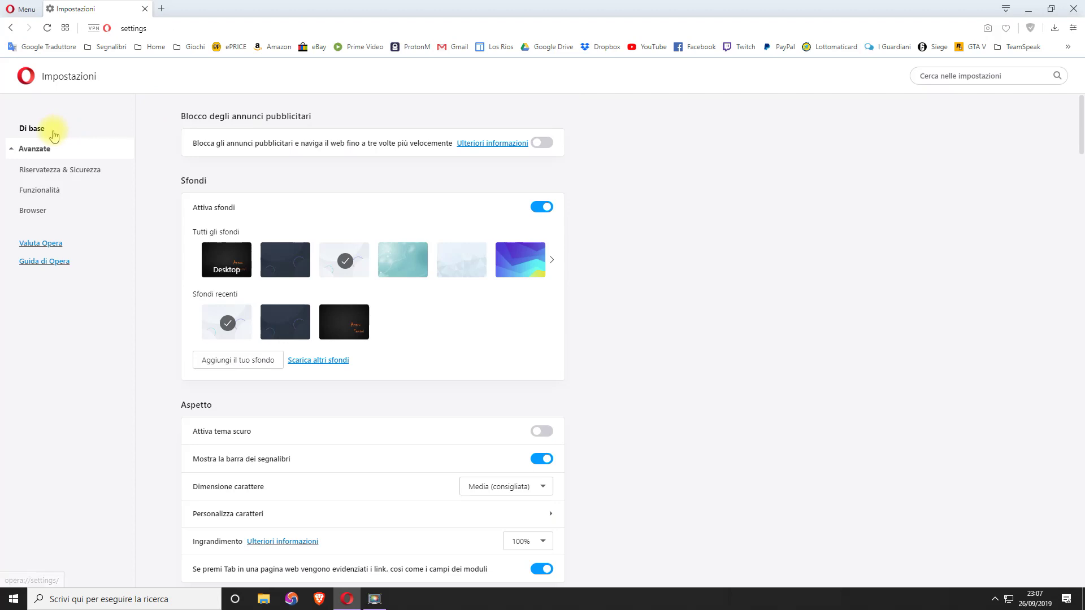
left_click(160, 10)
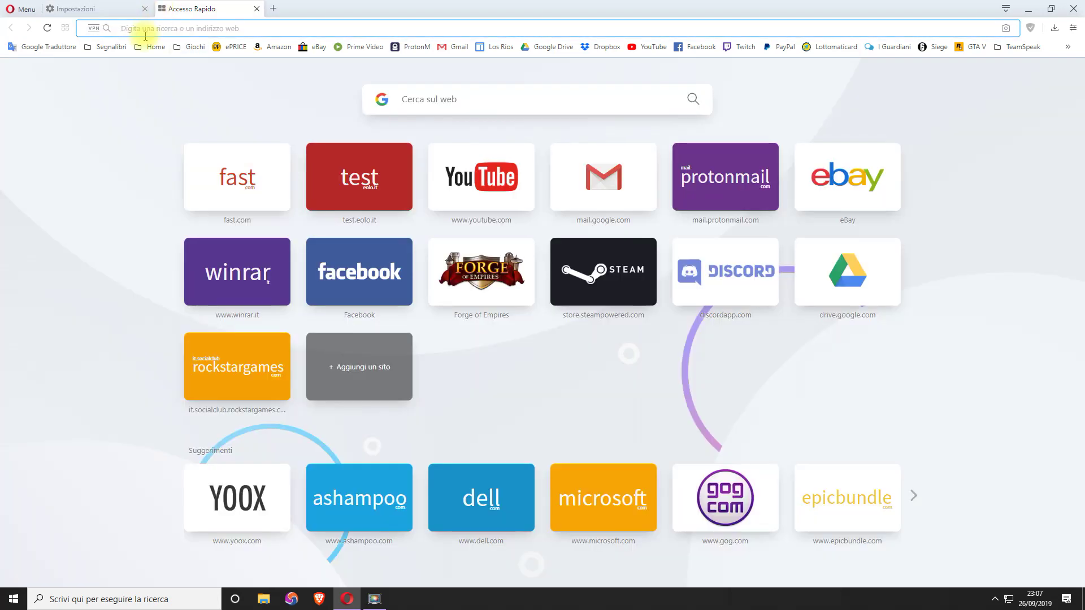
type("https://www.expressvpn.com/it/what-is-my-ip")
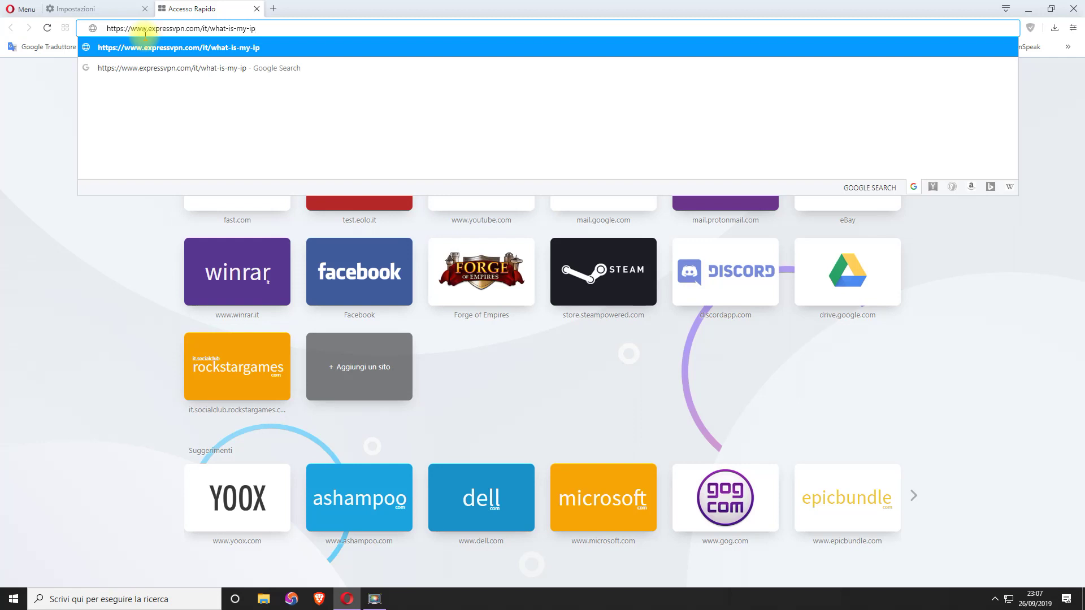
key("Return")
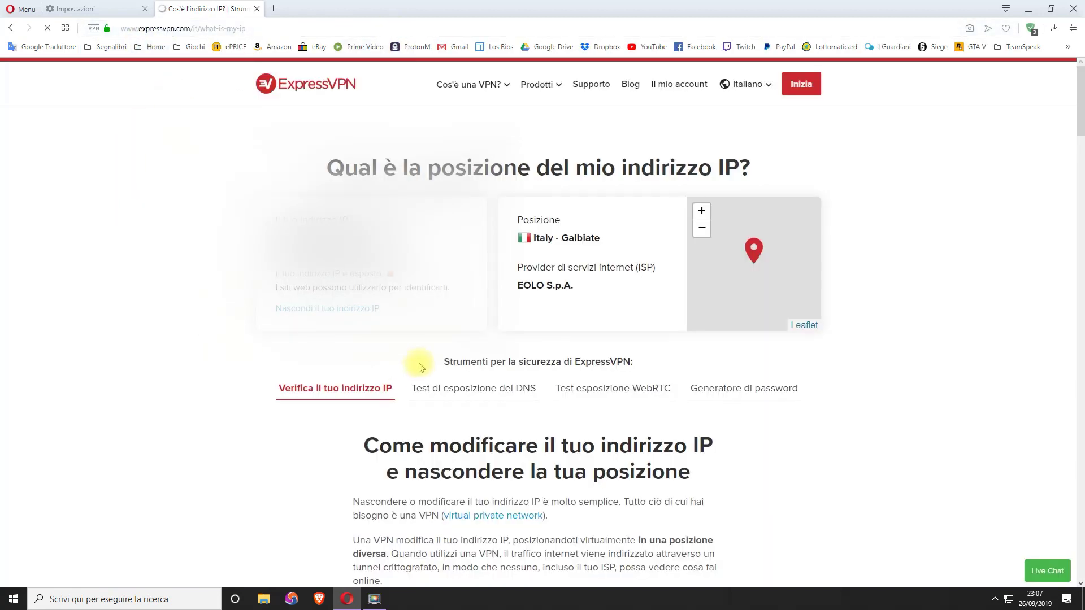
left_click(598, 388)
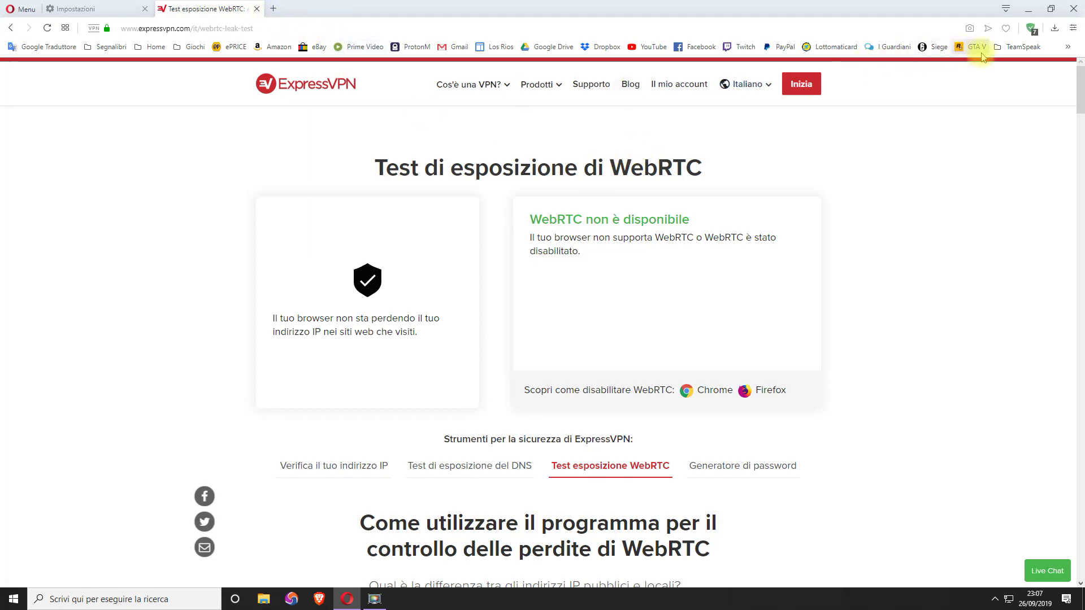
Step: Open the AdGuard extension's settings and enable Stealth Mode
left_click(1033, 30)
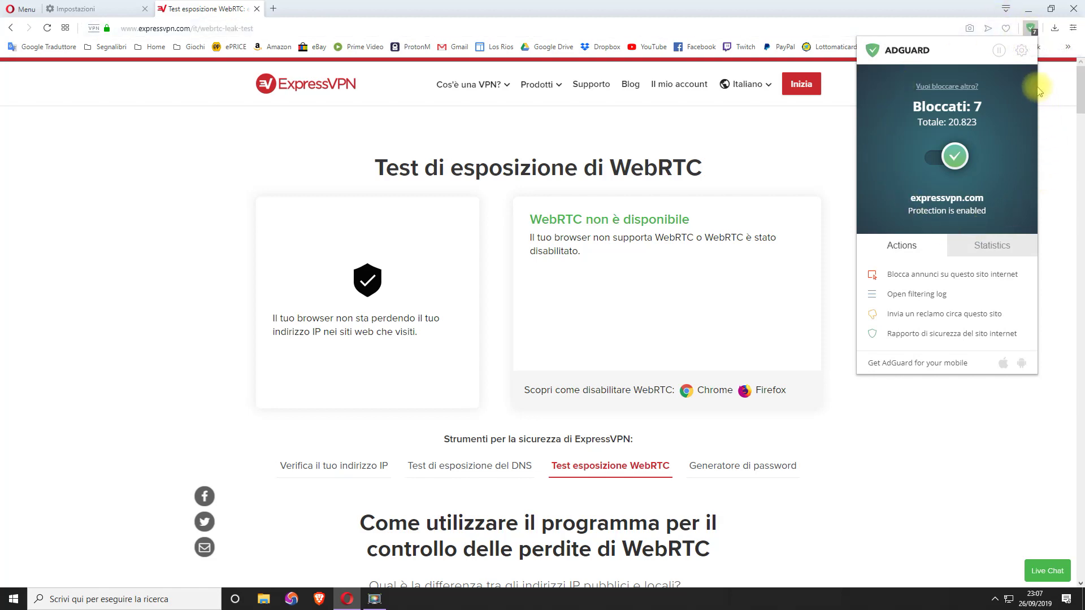
left_click(1022, 52)
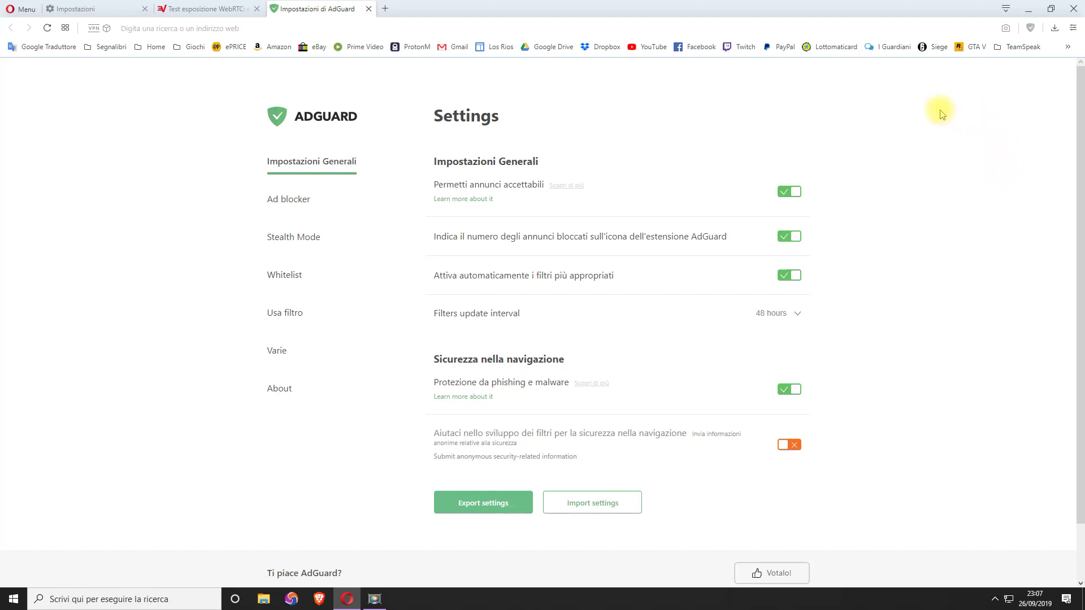
left_click(298, 238)
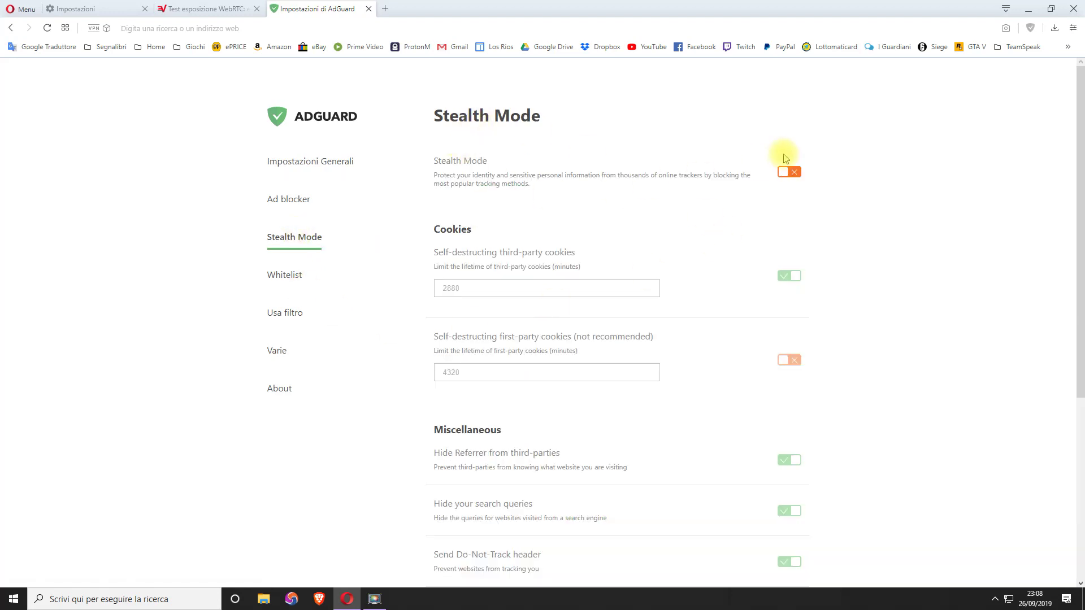
left_click(797, 172)
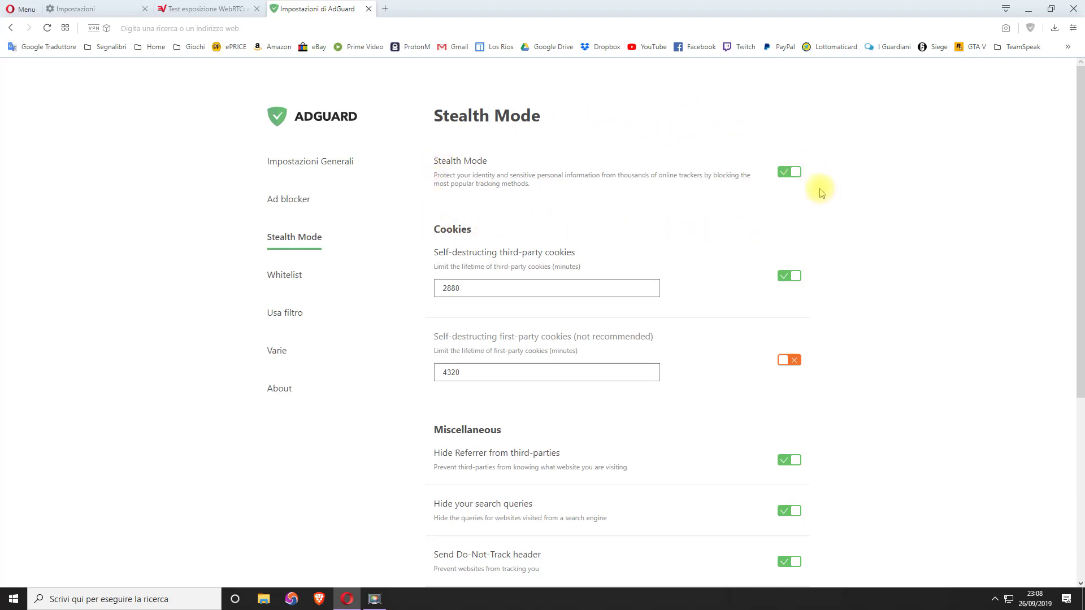
Step: Enable Block WebRTC among AdGuard's miscellaneous Stealth Mode options and allow the additional permissions the extension requests
scroll(824, 189, "down", 3)
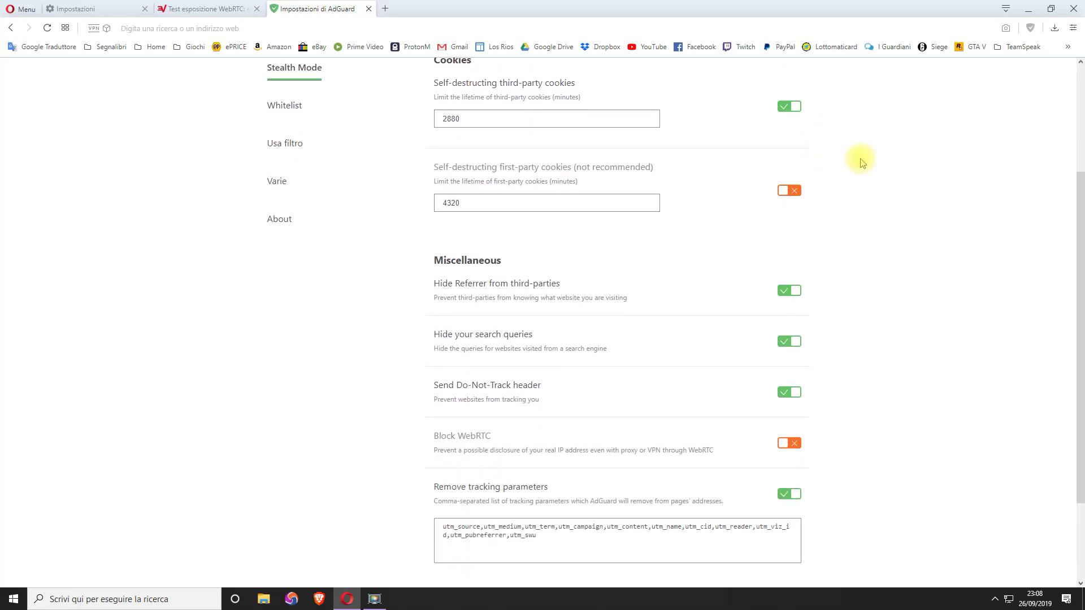
scroll(868, 180, "down", 1)
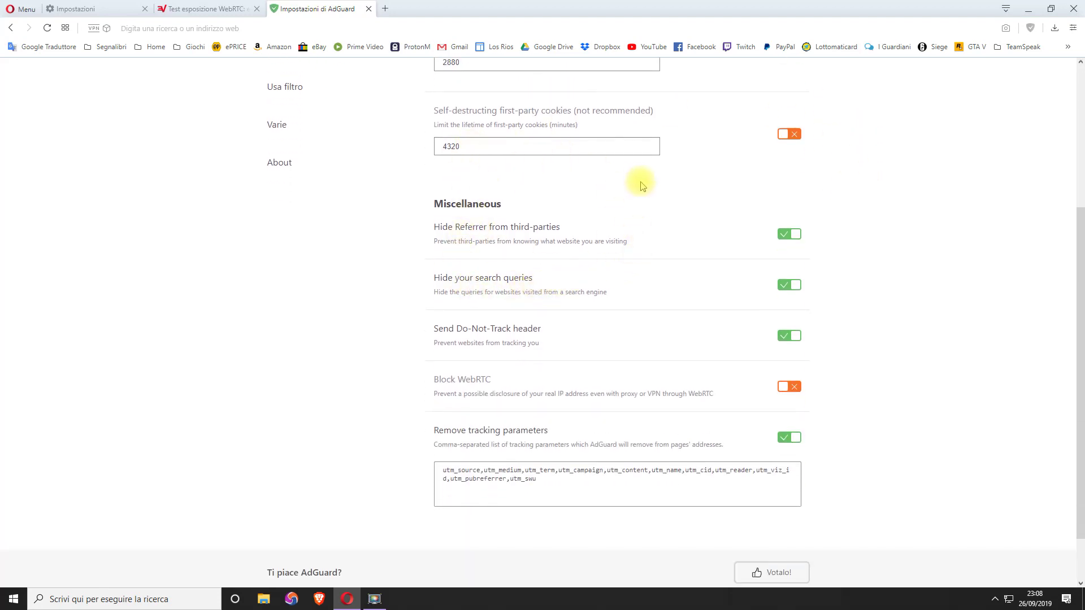
left_click(792, 394)
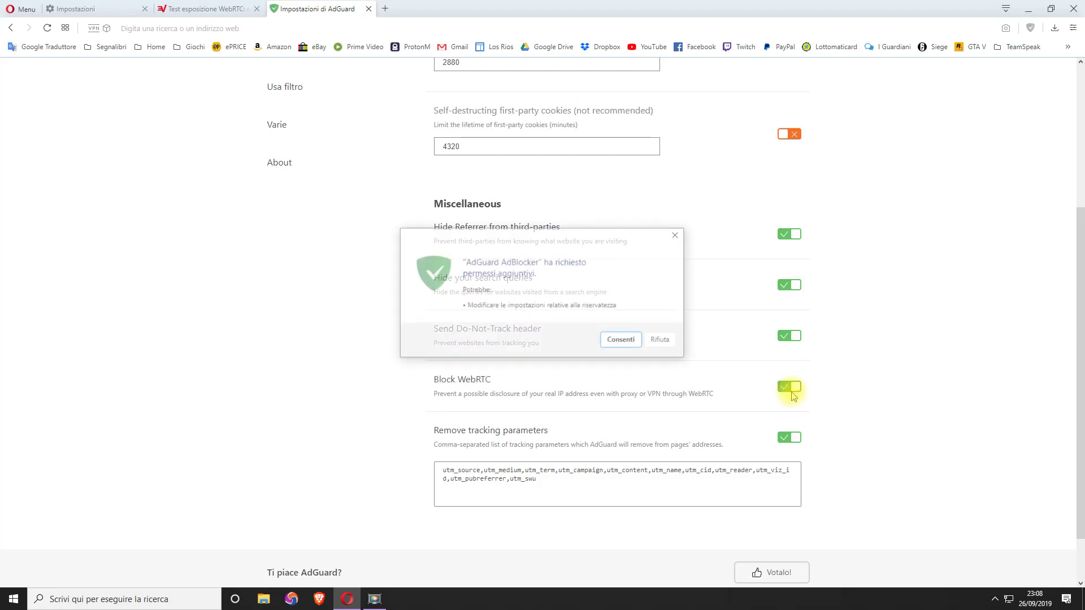
left_click(622, 341)
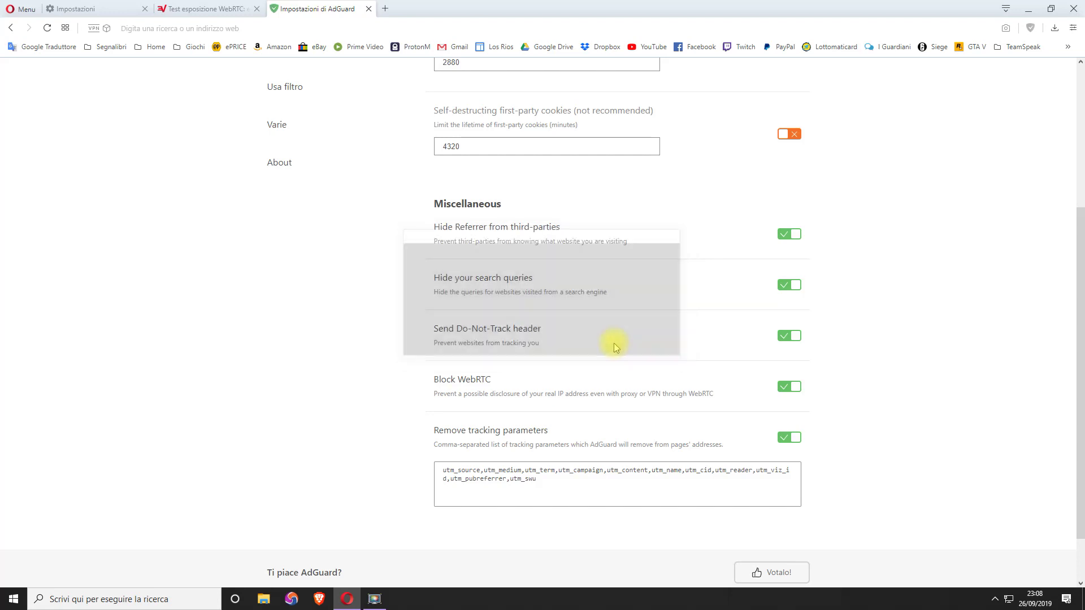
scroll(909, 363, "up", 1)
scroll(909, 363, "up", 4)
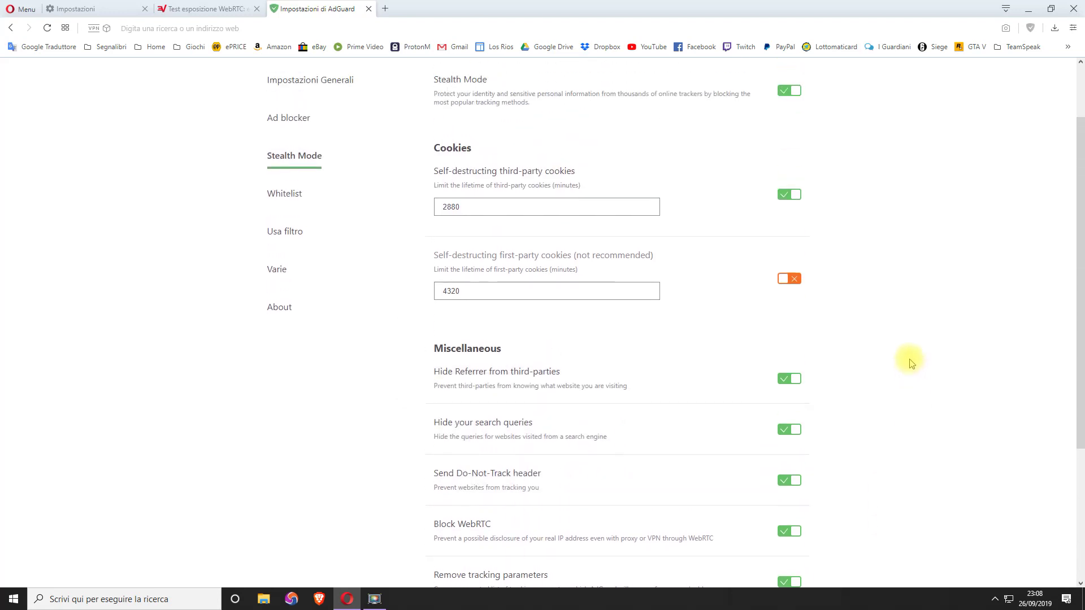
Step: Close the AdGuard settings and Opera settings tabs, leaving only the WebRTC leak test page open
left_click(1030, 28)
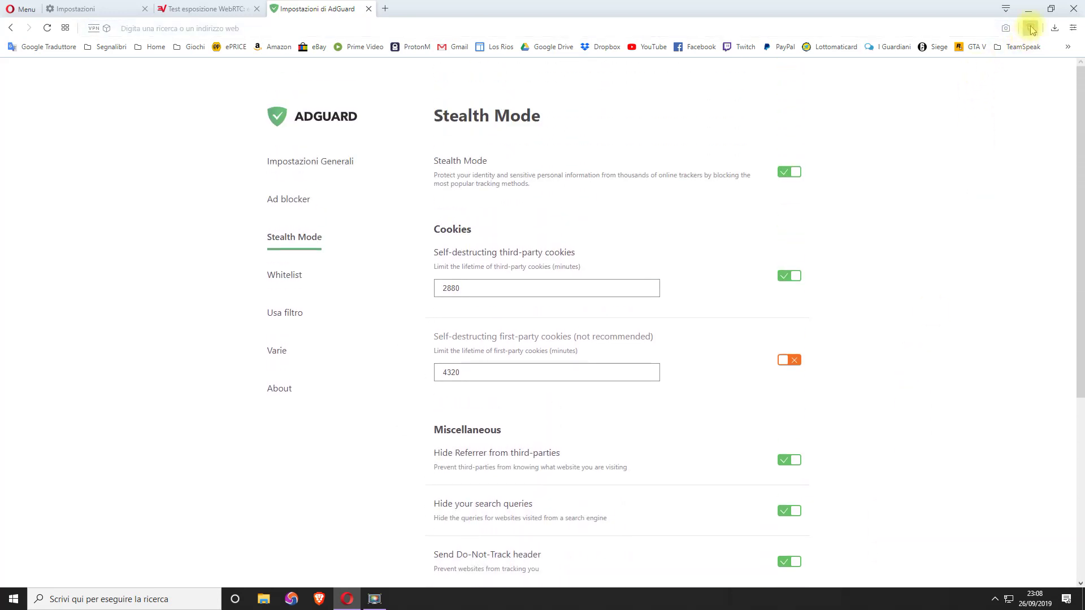
left_click(1059, 116)
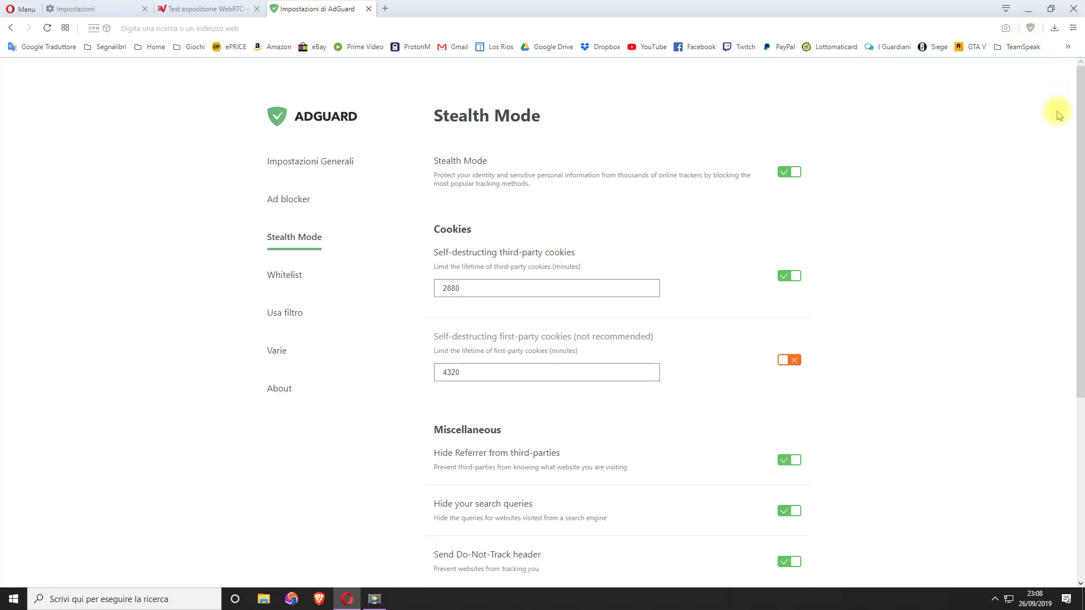
left_click(369, 9)
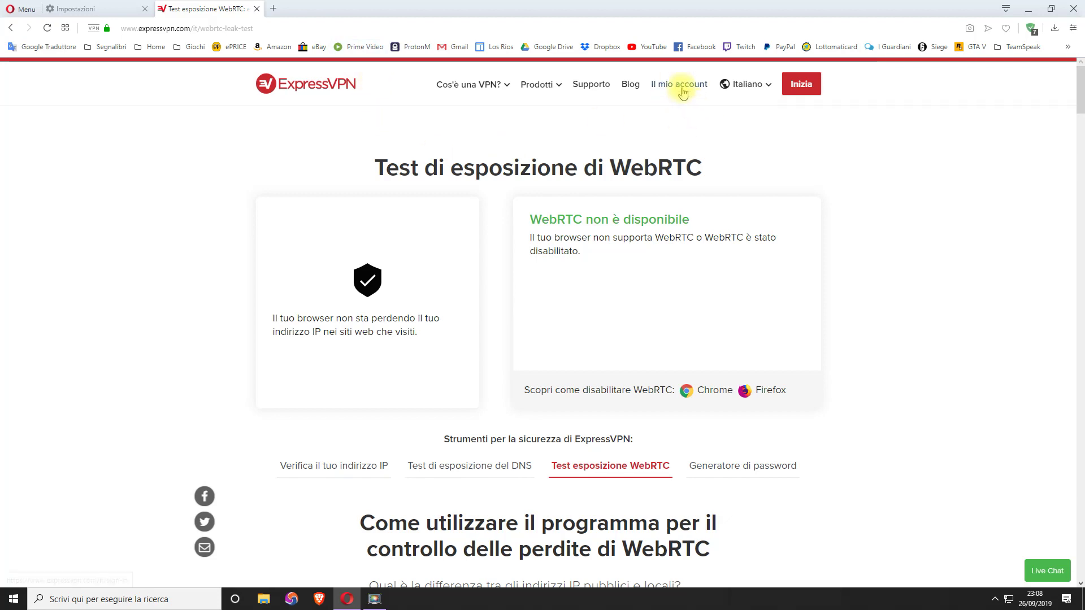
left_click(145, 9)
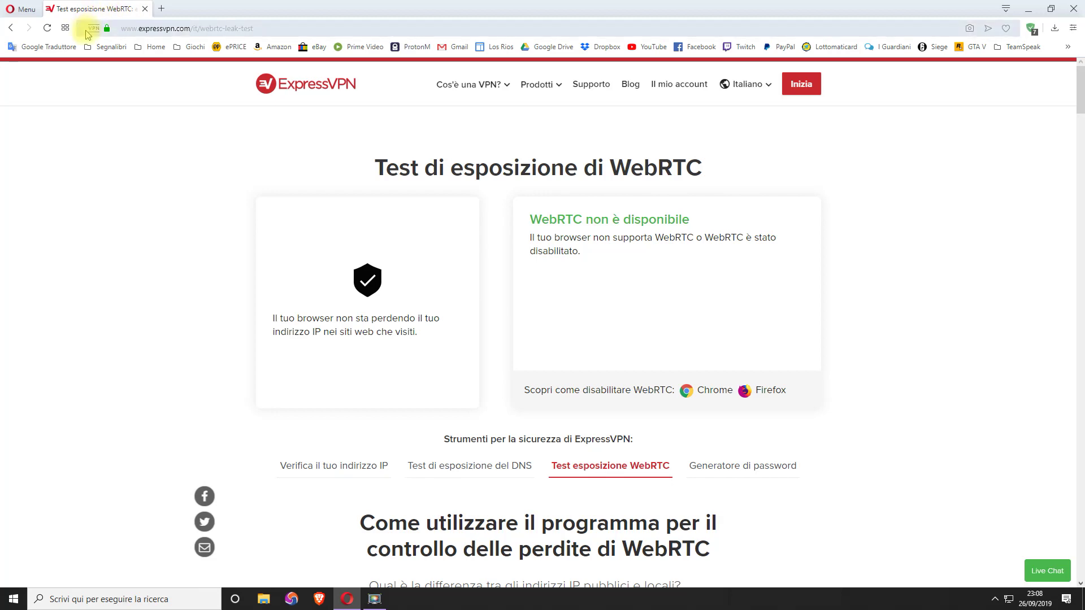
Step: Turn on Opera's built-in VPN
left_click(99, 29)
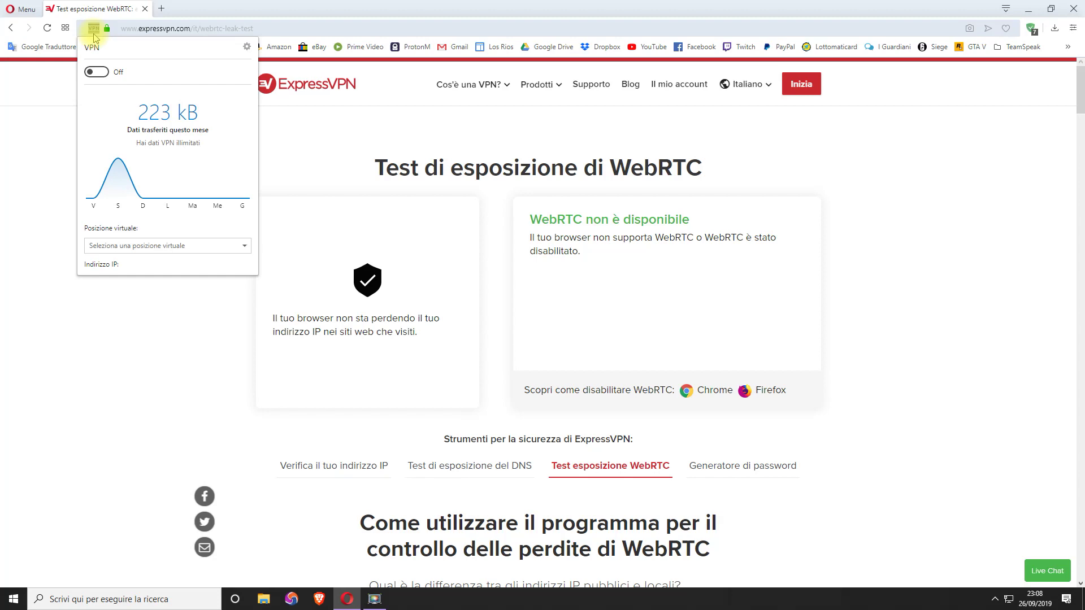
left_click(98, 72)
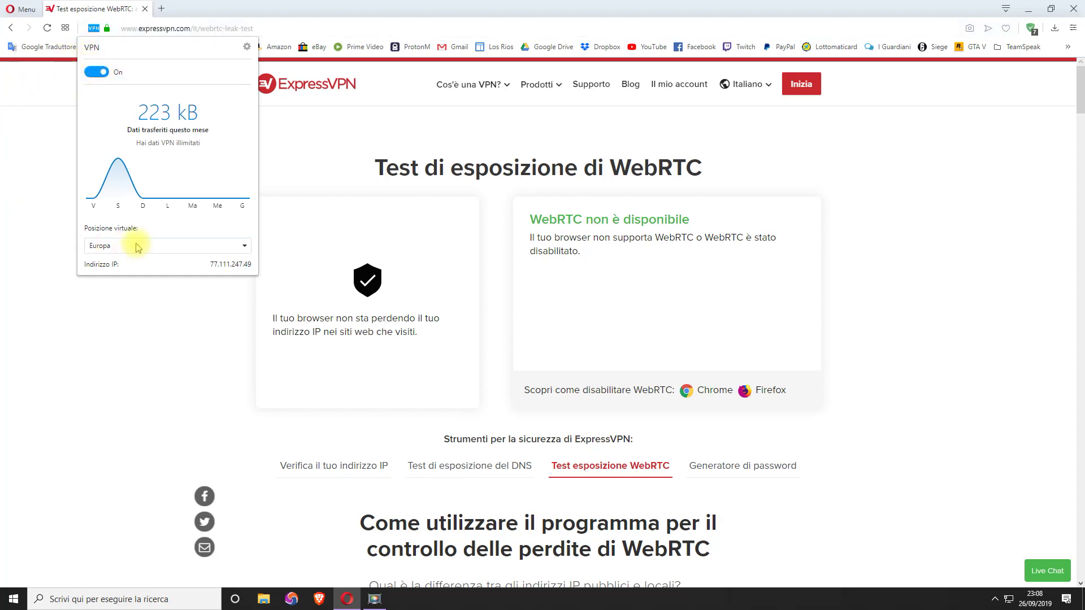
left_click(146, 300)
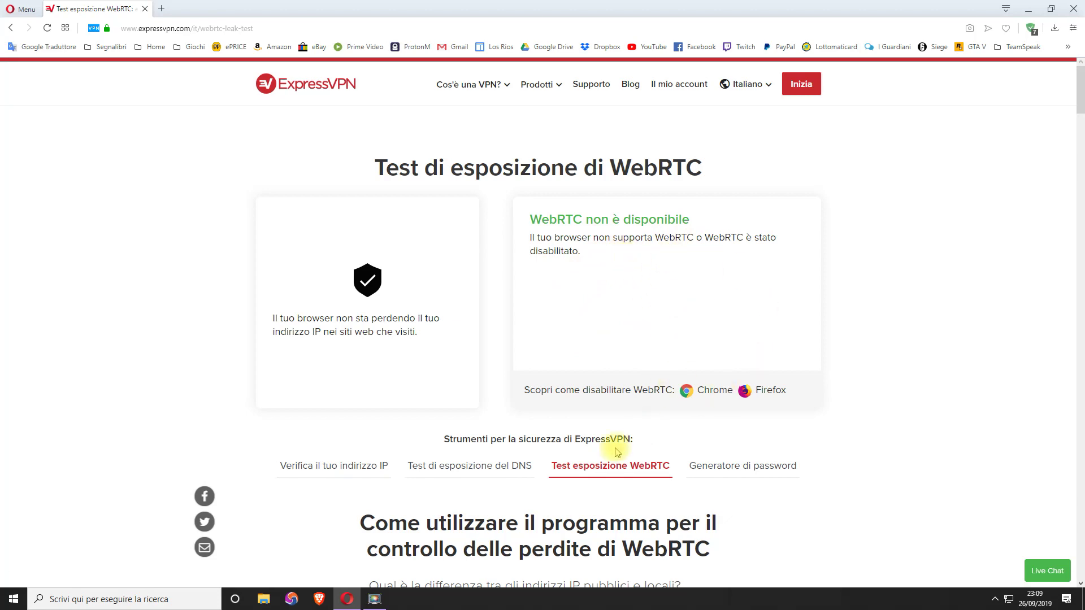
Step: Run ExpressVPN's DNS leak test, review the listed servers, and check the IP address with the VPN on
left_click(487, 464)
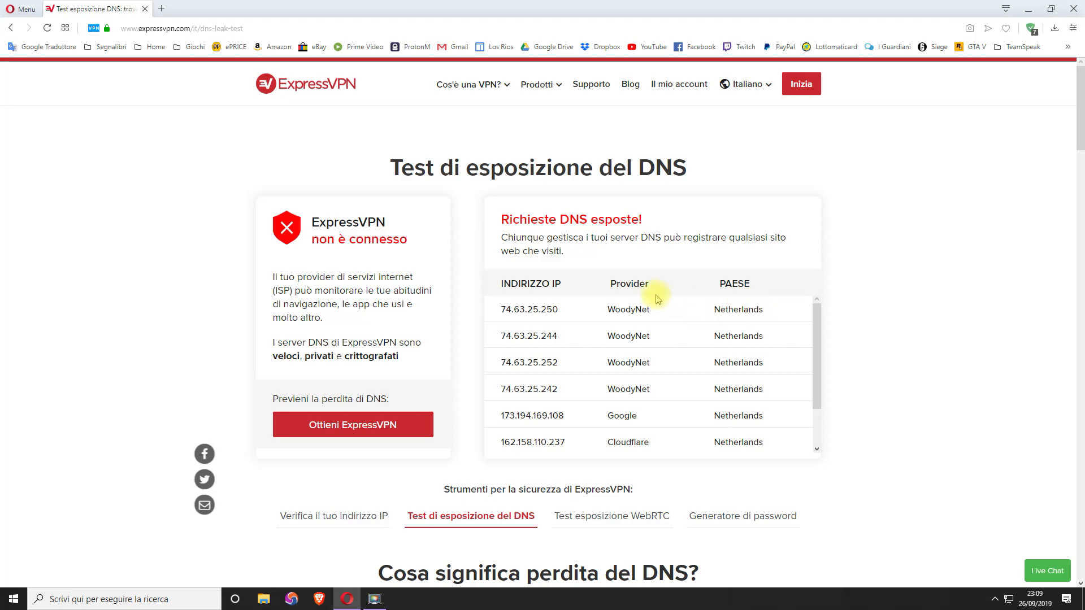
scroll(702, 373, "down", 1)
scroll(703, 372, "down", 2)
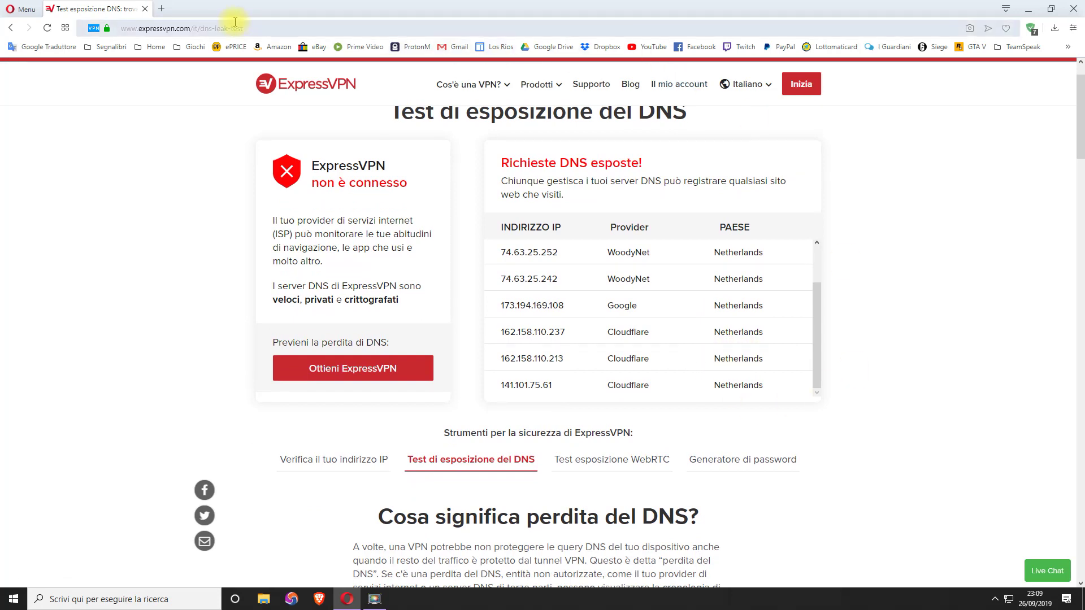
scroll(768, 355, "up", 3)
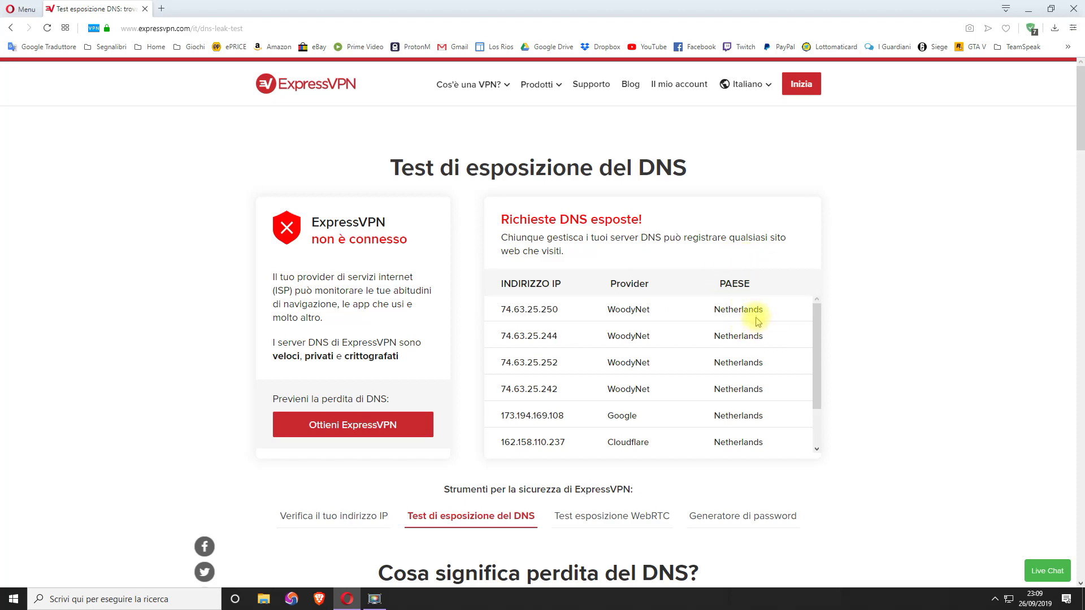
left_click(332, 515)
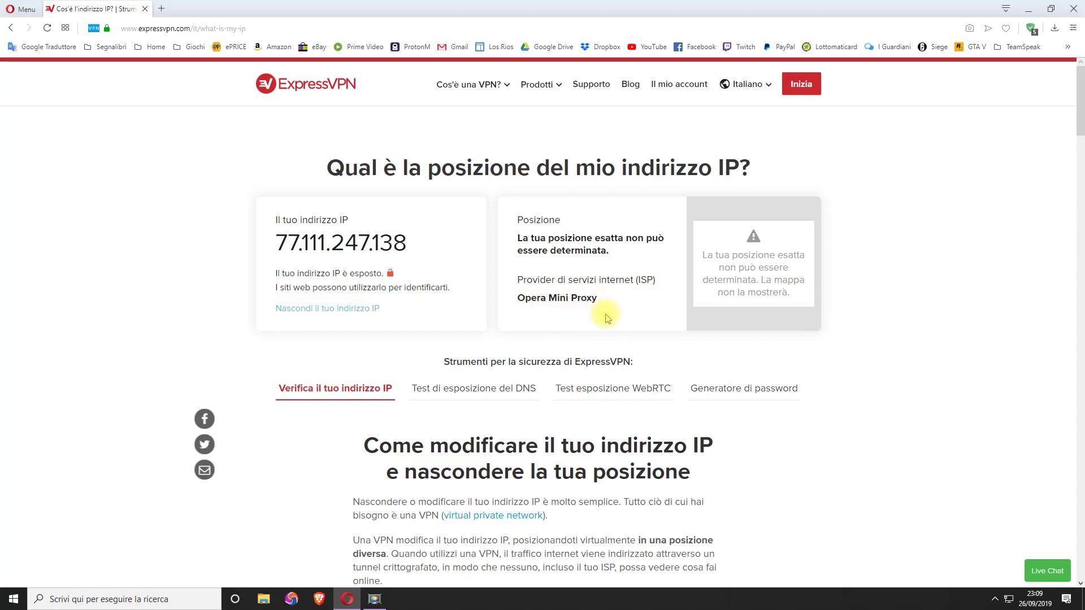
Step: Examine the virtual locations offered by Opera's VPN without changing the selection
left_click(94, 28)
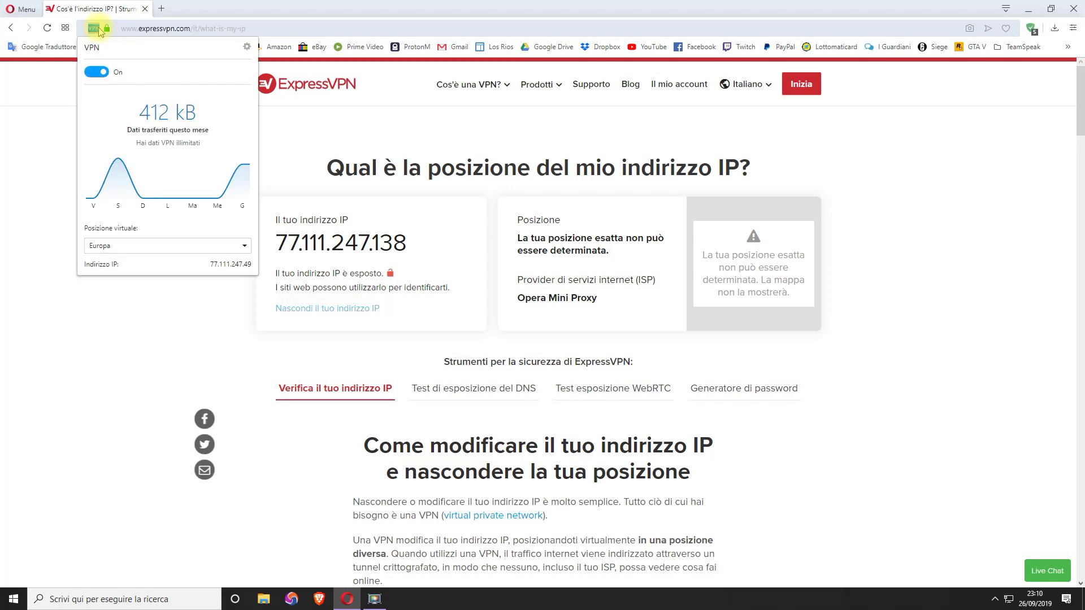
left_click(143, 247)
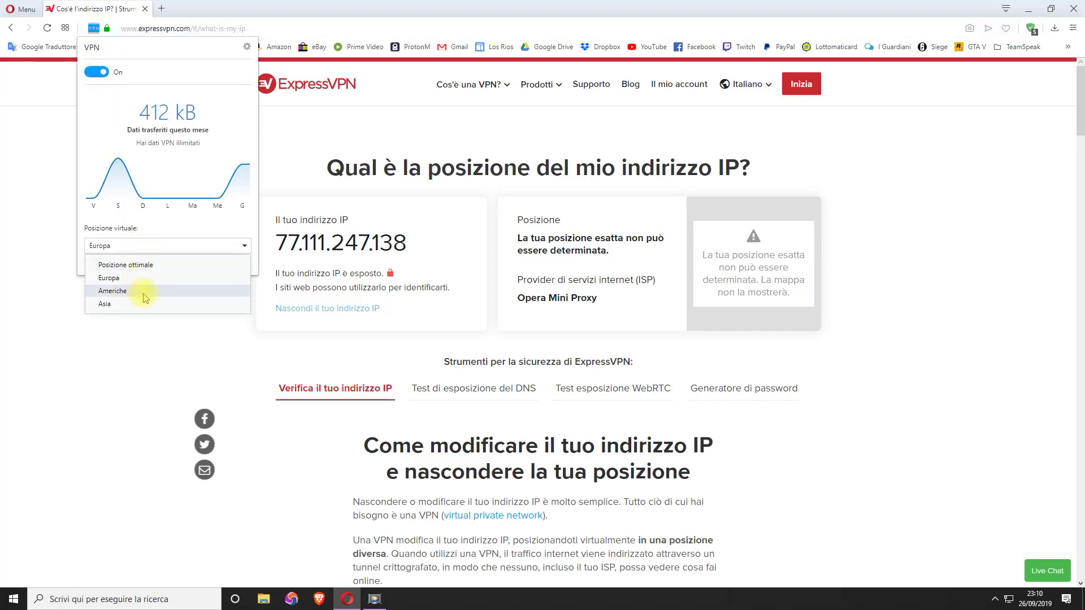
left_click(206, 359)
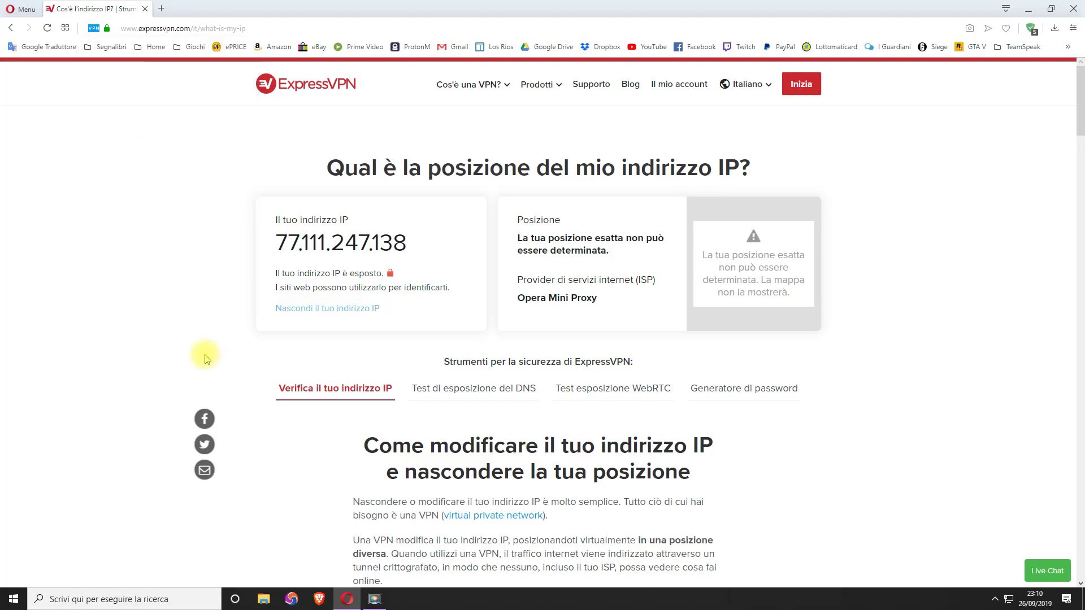
Step: Turn off Opera's built-in VPN and close the browser
left_click(94, 35)
left_click(97, 72)
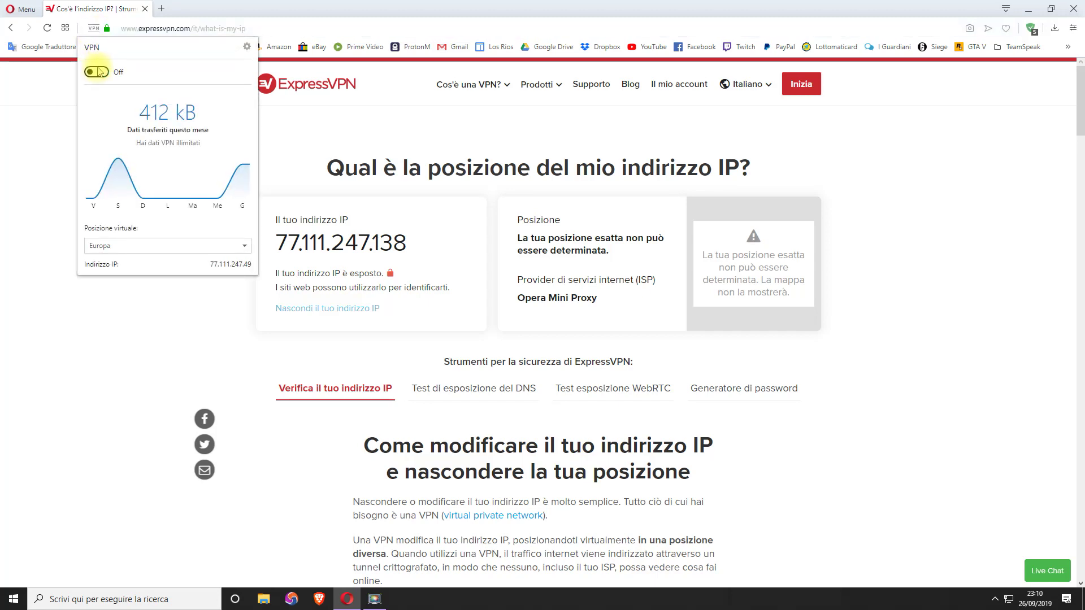
left_click(31, 164)
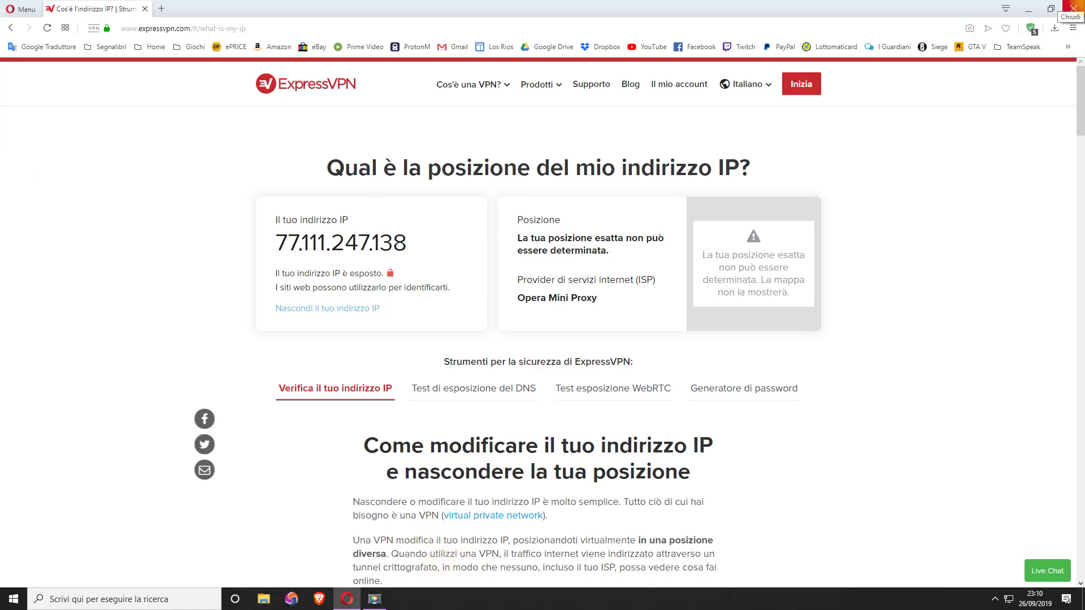
left_click(1073, 8)
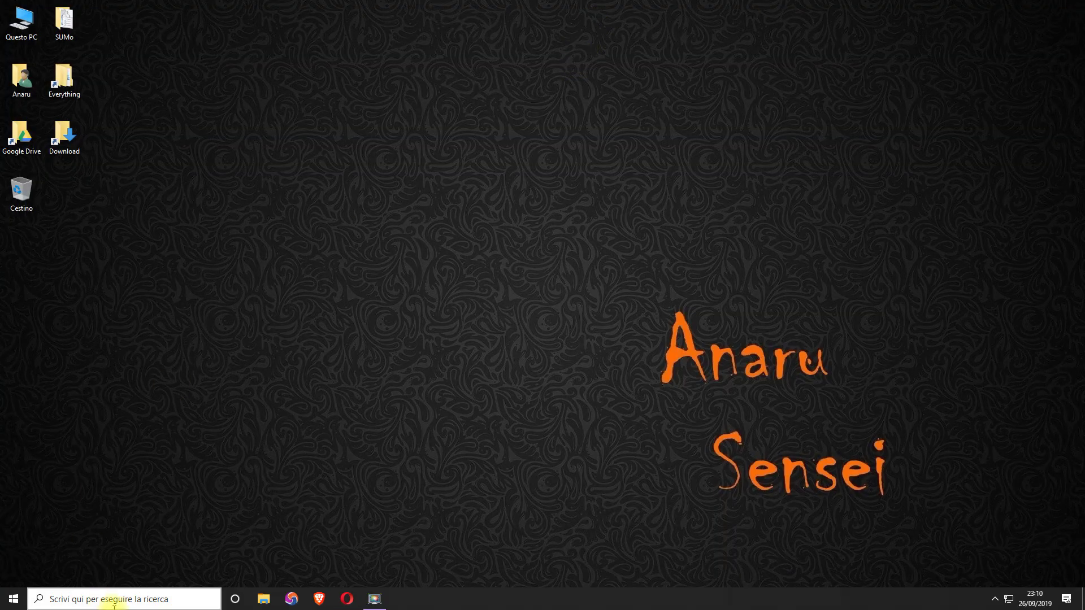
left_click(292, 598)
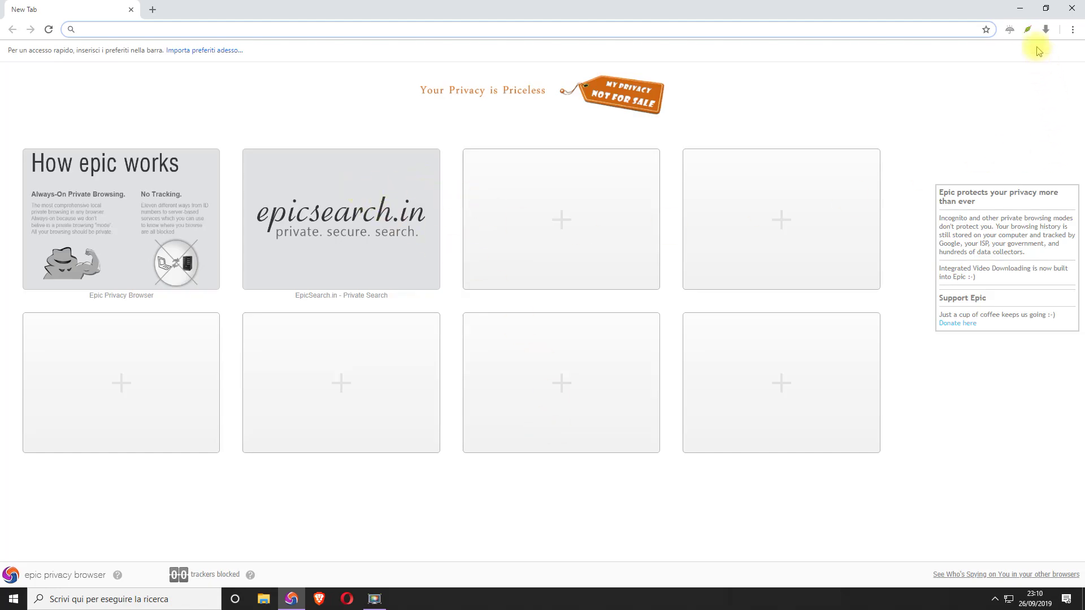
left_click(1029, 29)
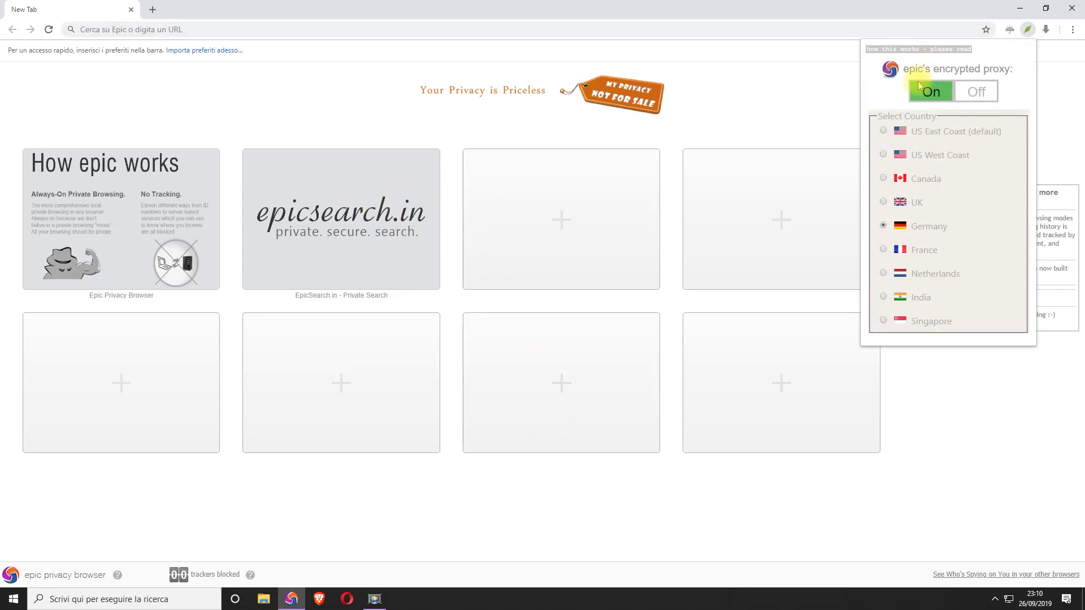
left_click(635, 31)
type("https://www.expressvpn.com/it/what-is-my-ip")
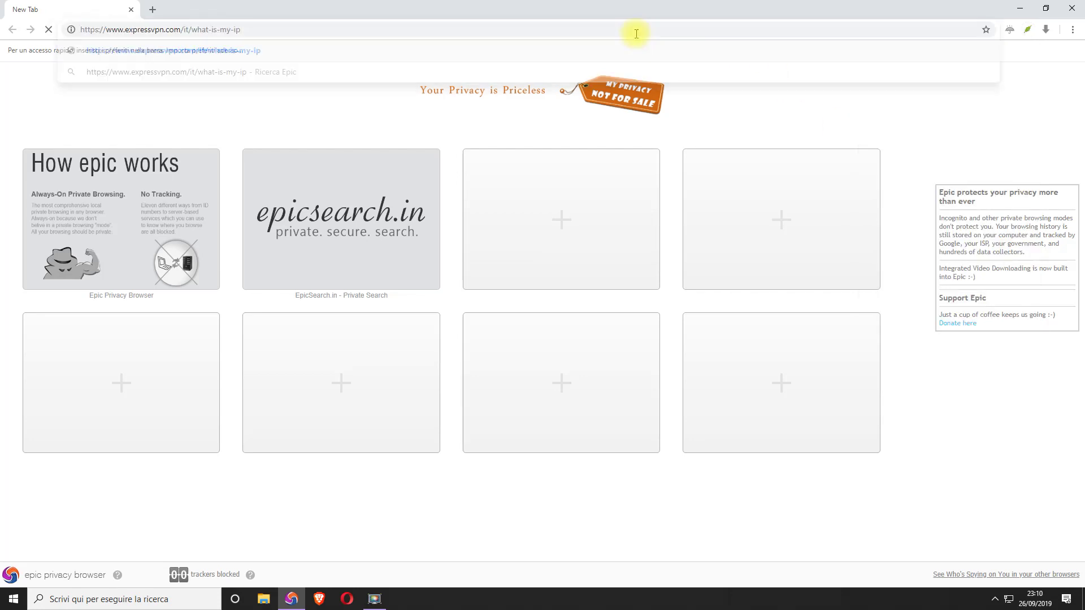
key("Return")
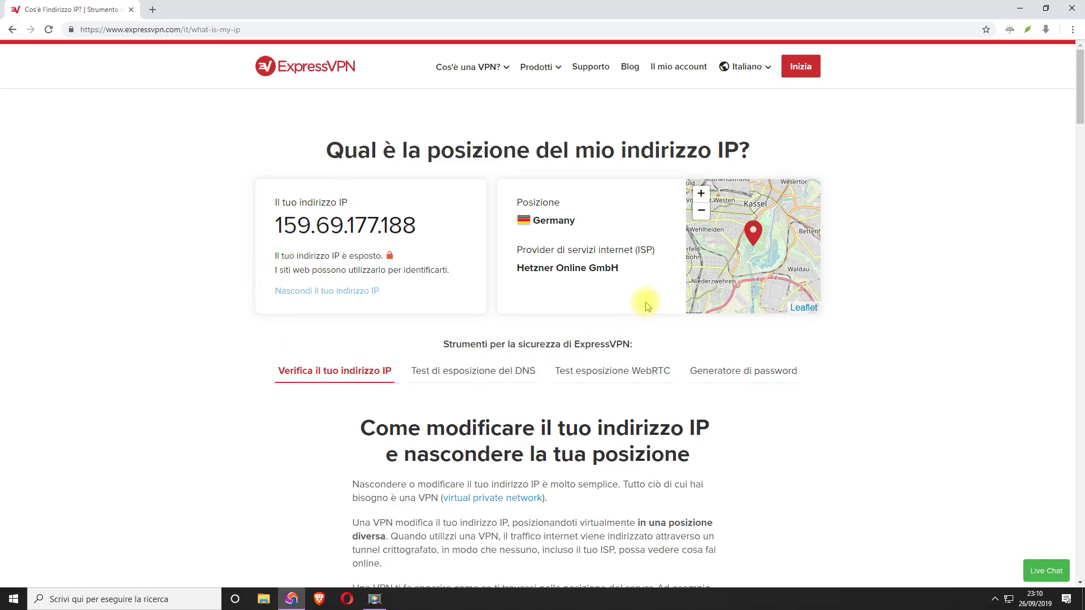
Step: Run the DNS and WebRTC leak tests in Epic, and close the browser when finished
left_click(490, 372)
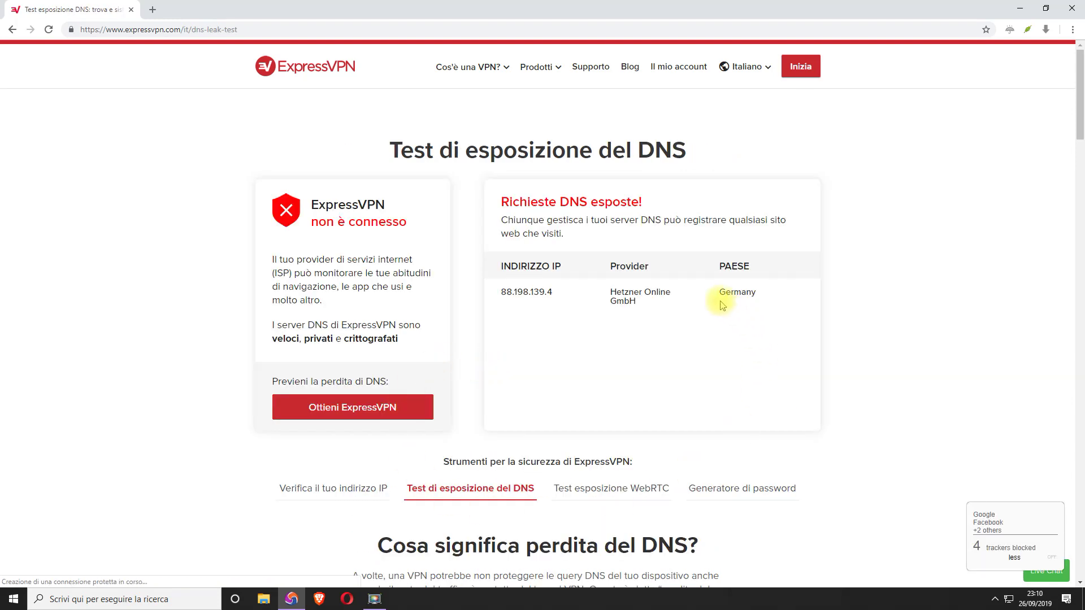
left_click_drag(757, 300, 718, 303)
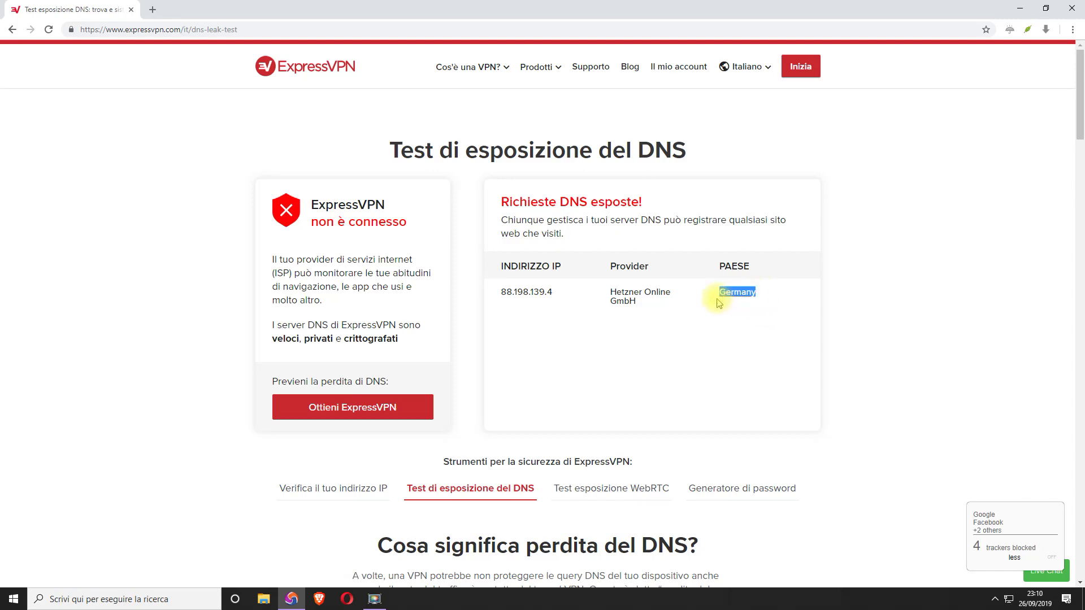
left_click(715, 327)
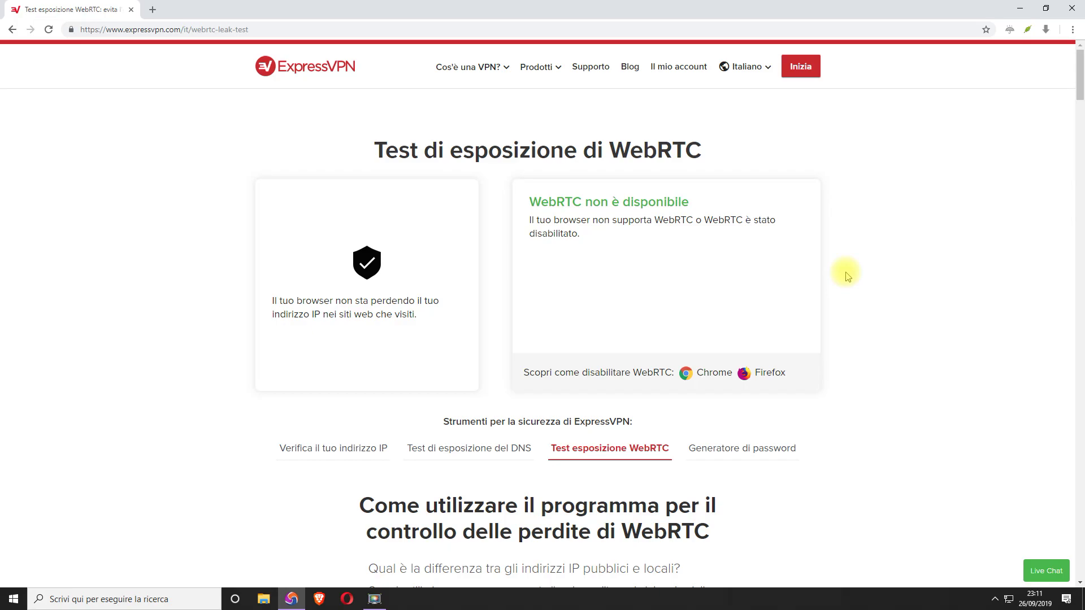
left_click(1072, 8)
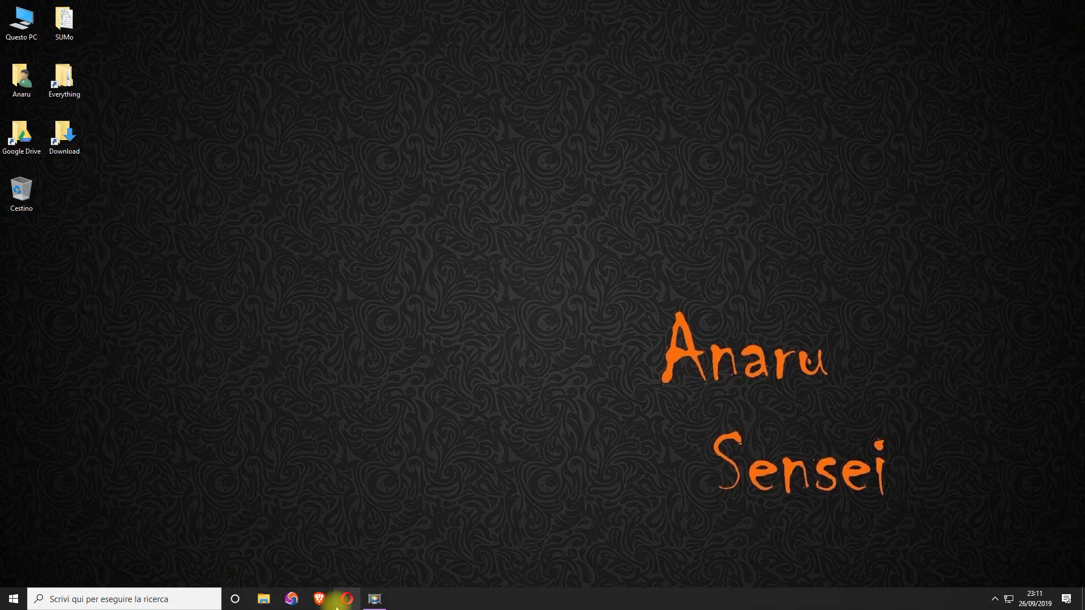
Step: Switch to Brave and open the management page for its installed extensions
left_click(319, 599)
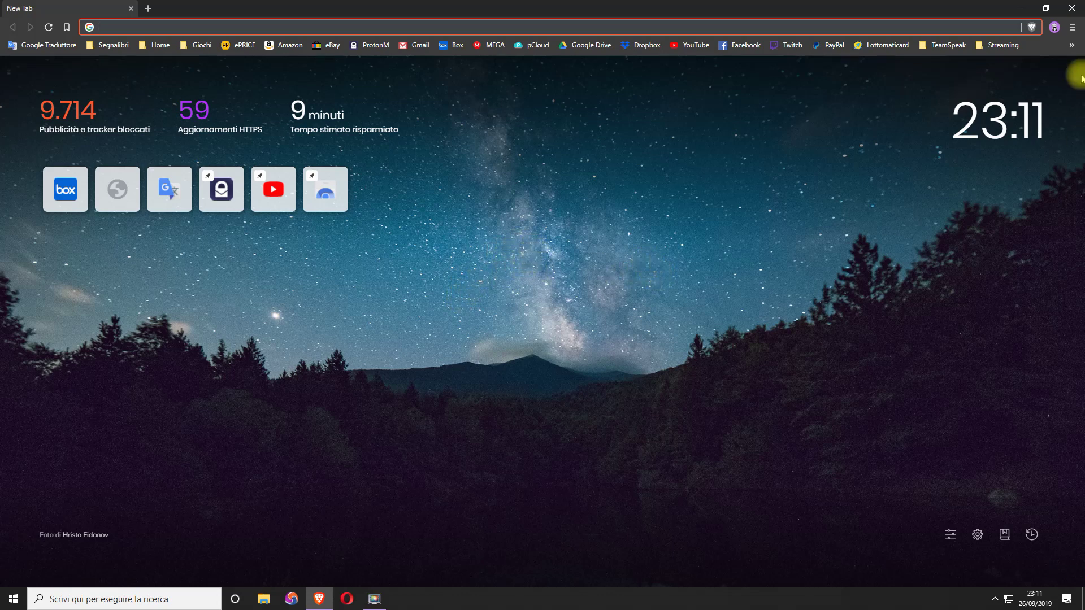
left_click(1072, 27)
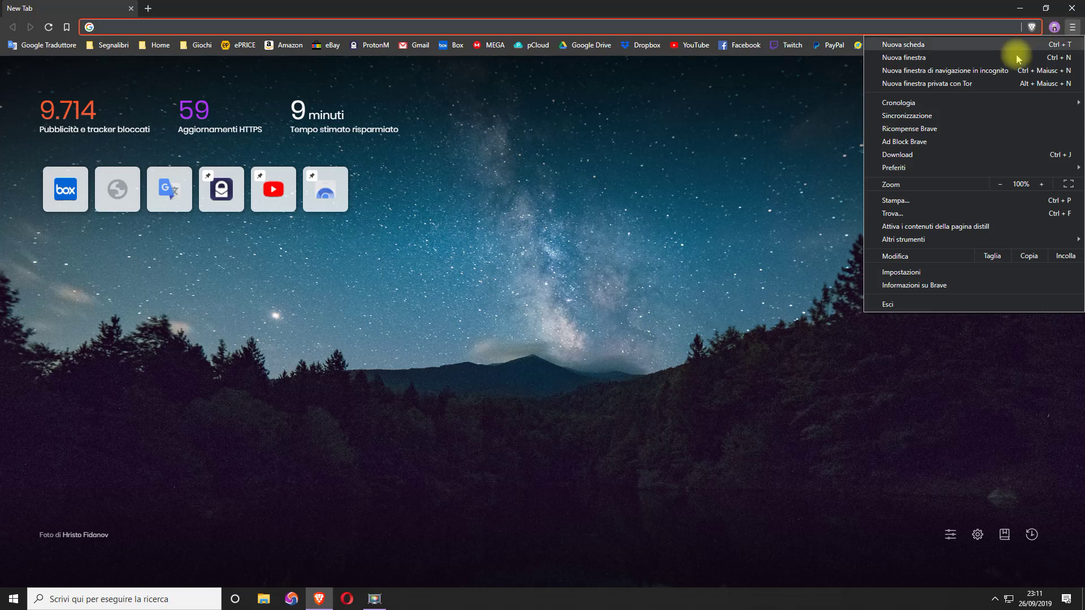
left_click(925, 272)
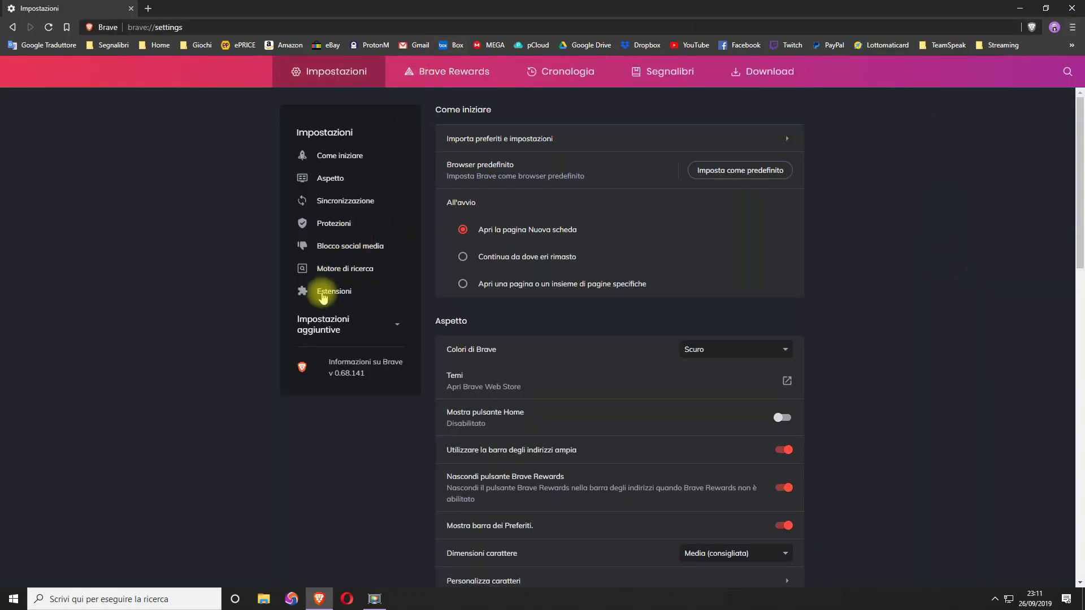
left_click(326, 294)
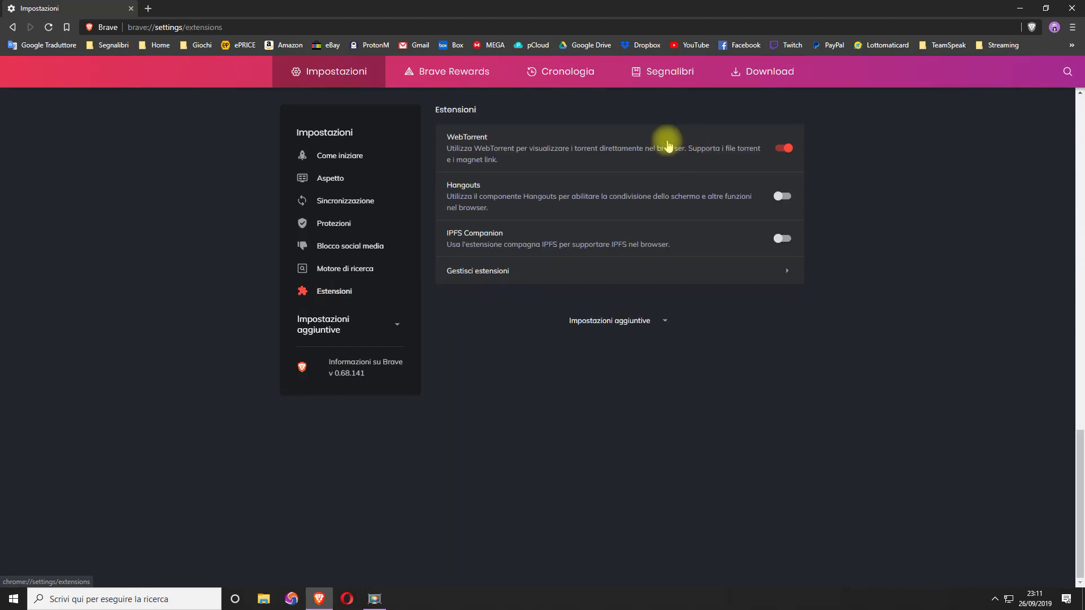
left_click(477, 272)
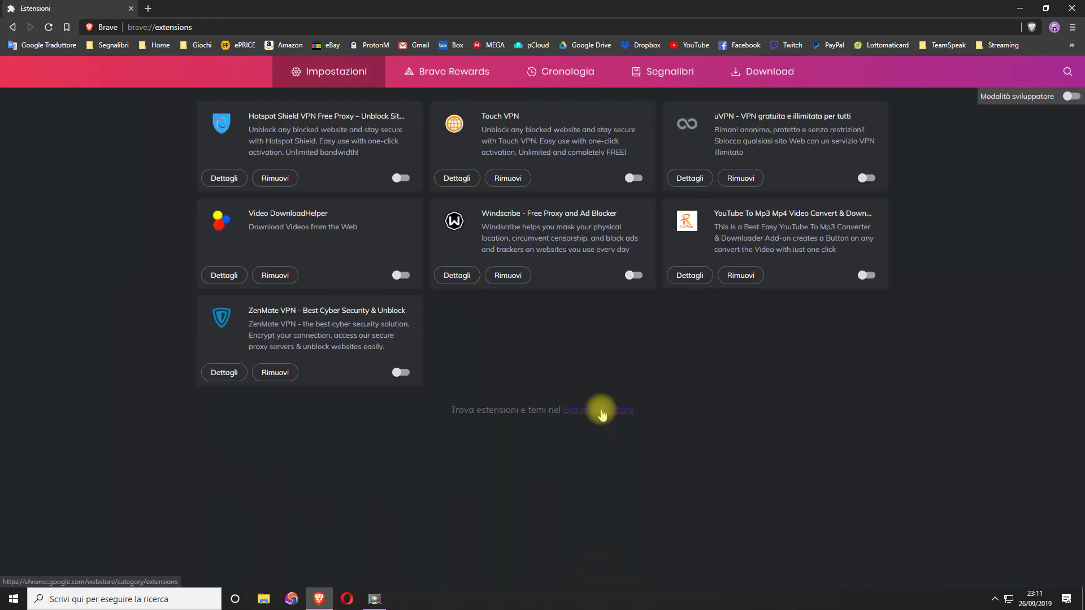
Step: Open the web store linked from the extensions page and look over the extensions on offer
left_click(588, 411)
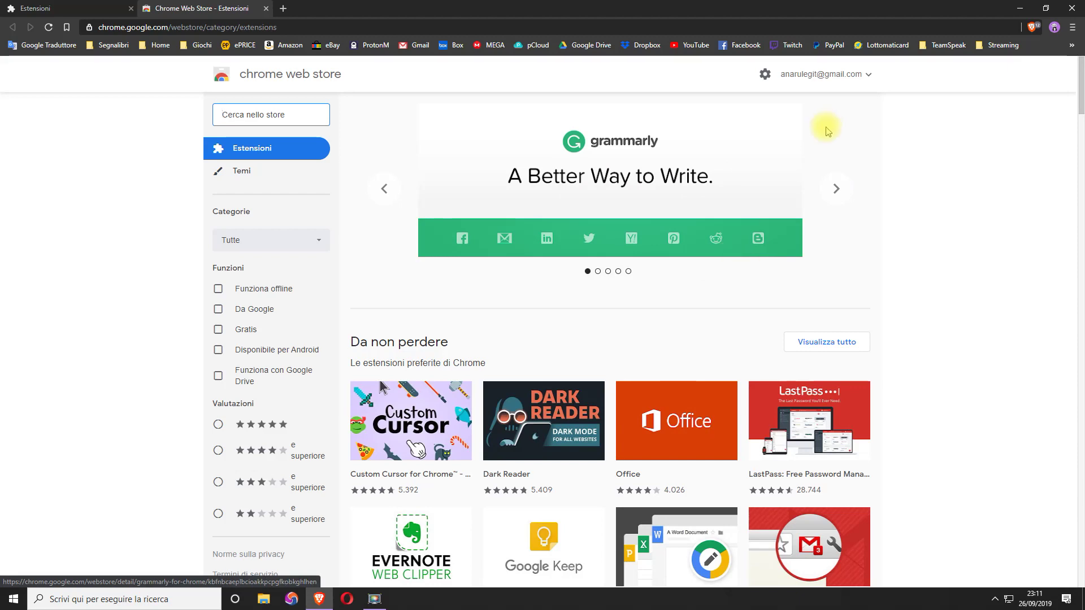
scroll(562, 266, "down", 3)
scroll(562, 270, "up", 3)
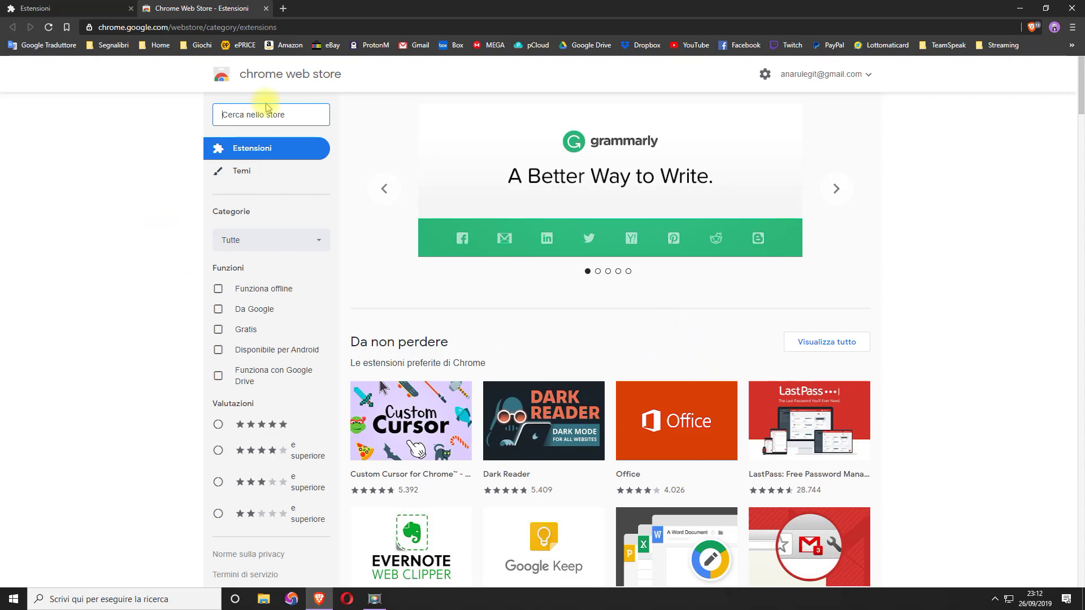
Step: Return to the installed extensions, review the ZenMate VPN details, and enable that extension
left_click(93, 9)
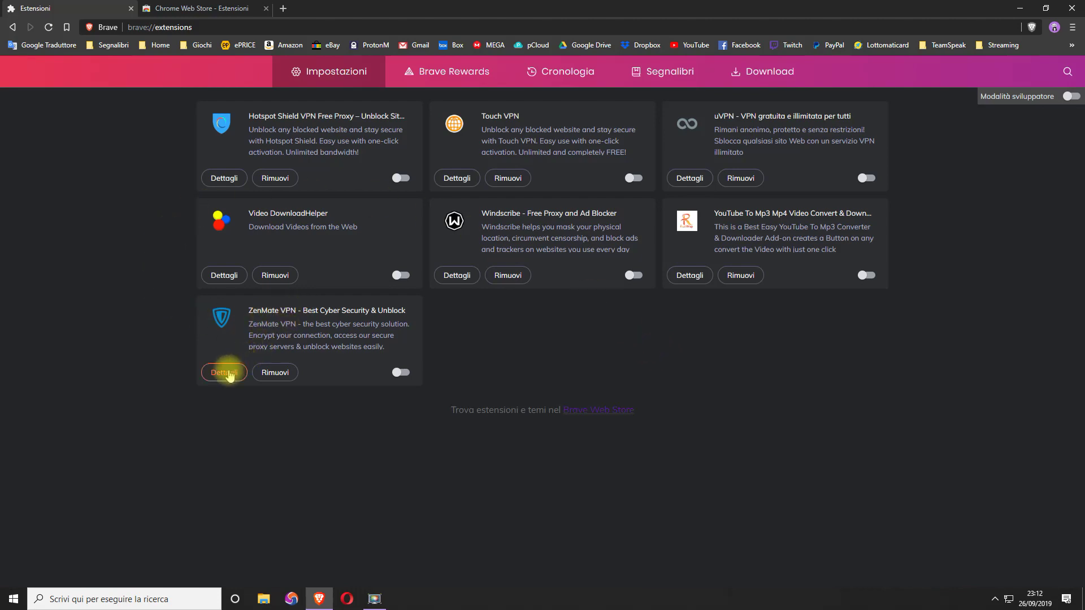
left_click(227, 373)
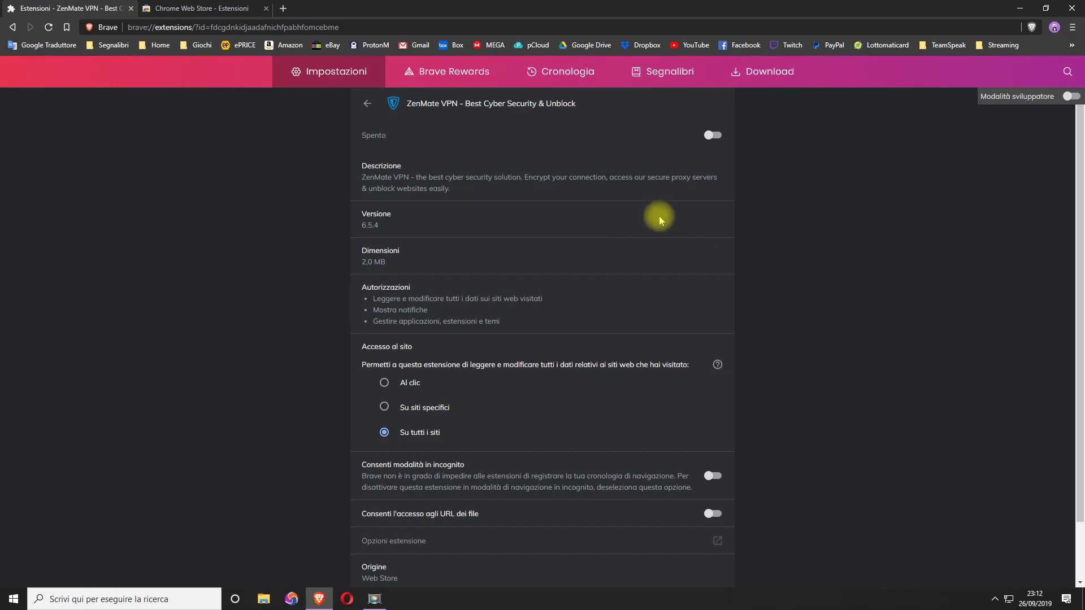
scroll(656, 216, "down", 2)
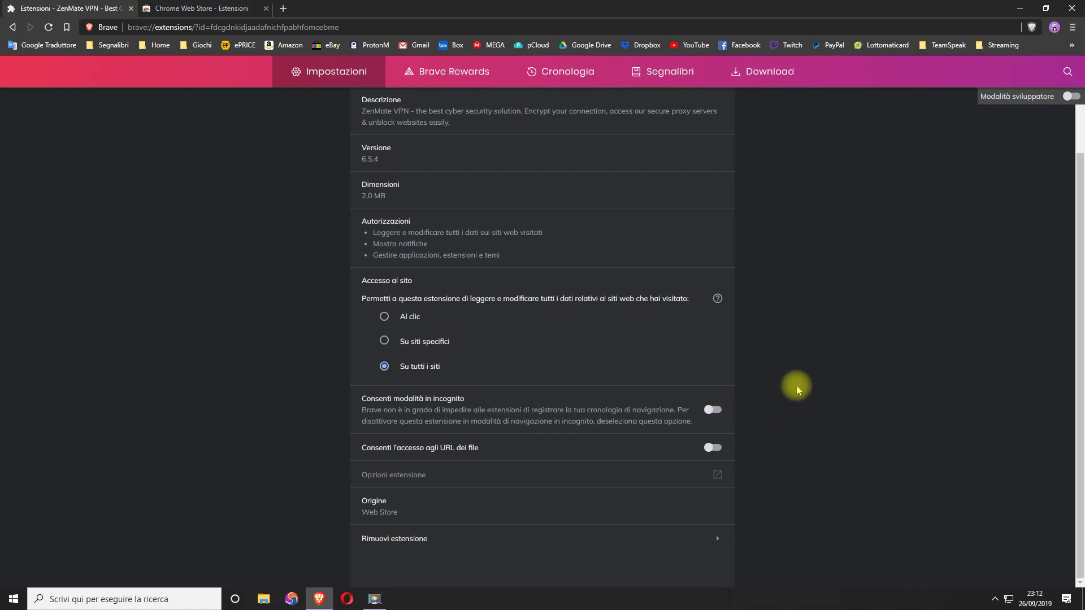
scroll(785, 317, "up", 2)
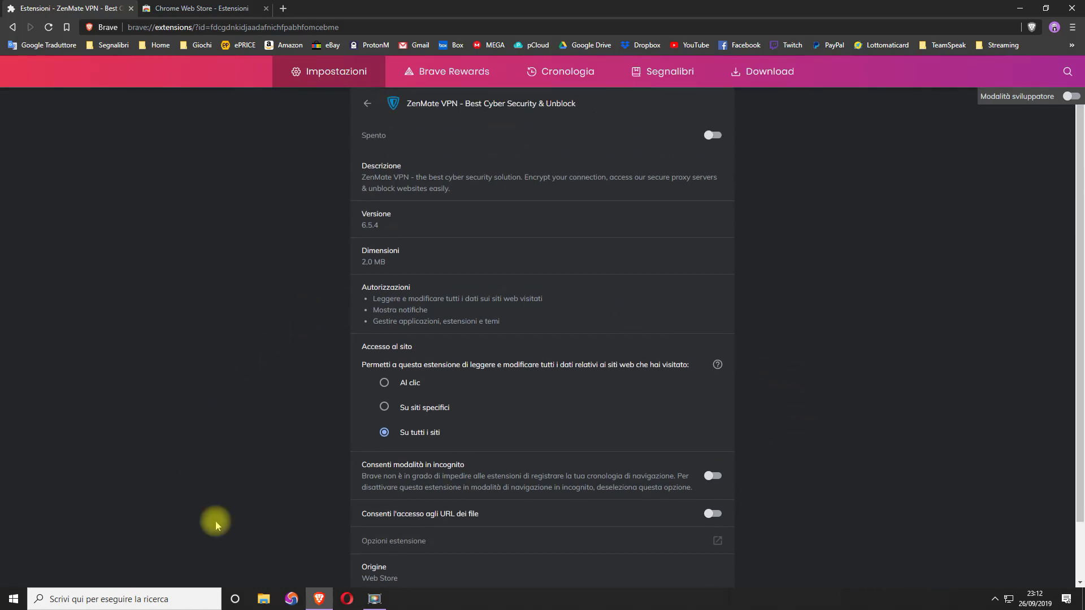
left_click(712, 135)
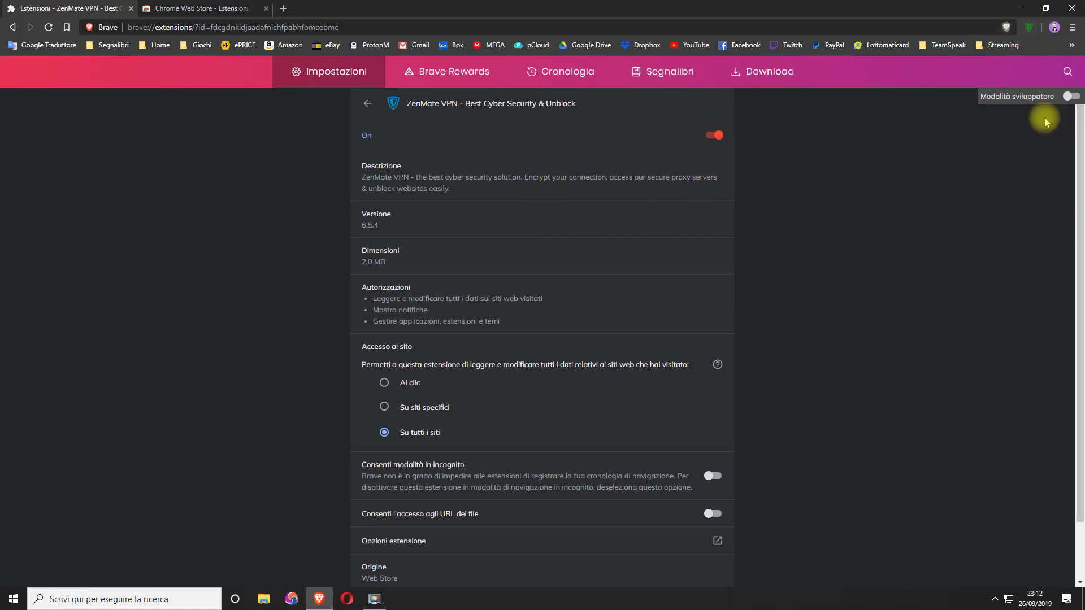
Step: Open a new tab and change ZenMate's public location to Germany
left_click(282, 8)
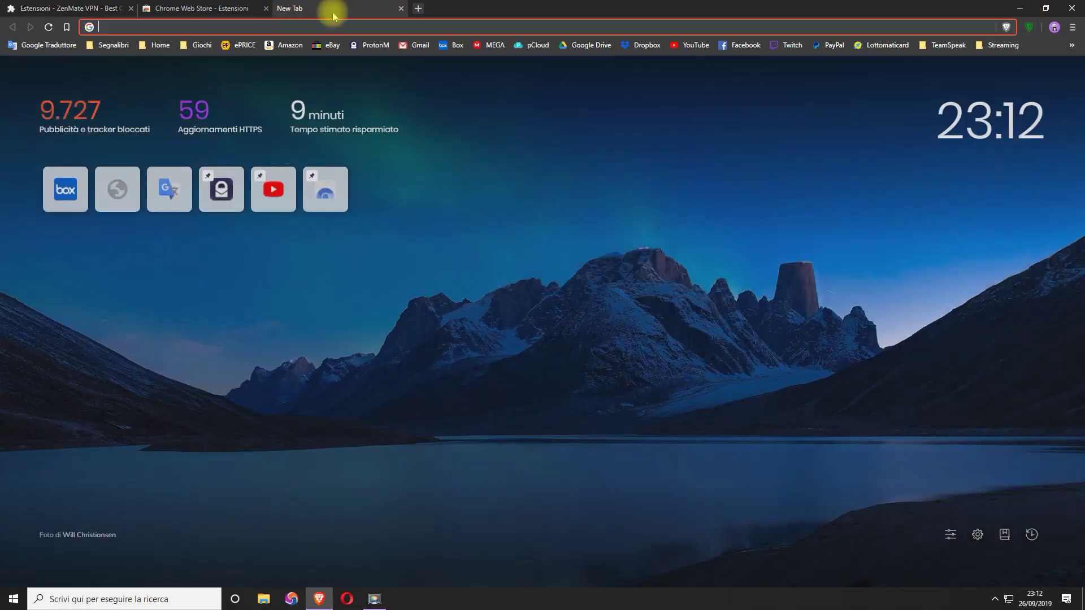
left_click(1029, 27)
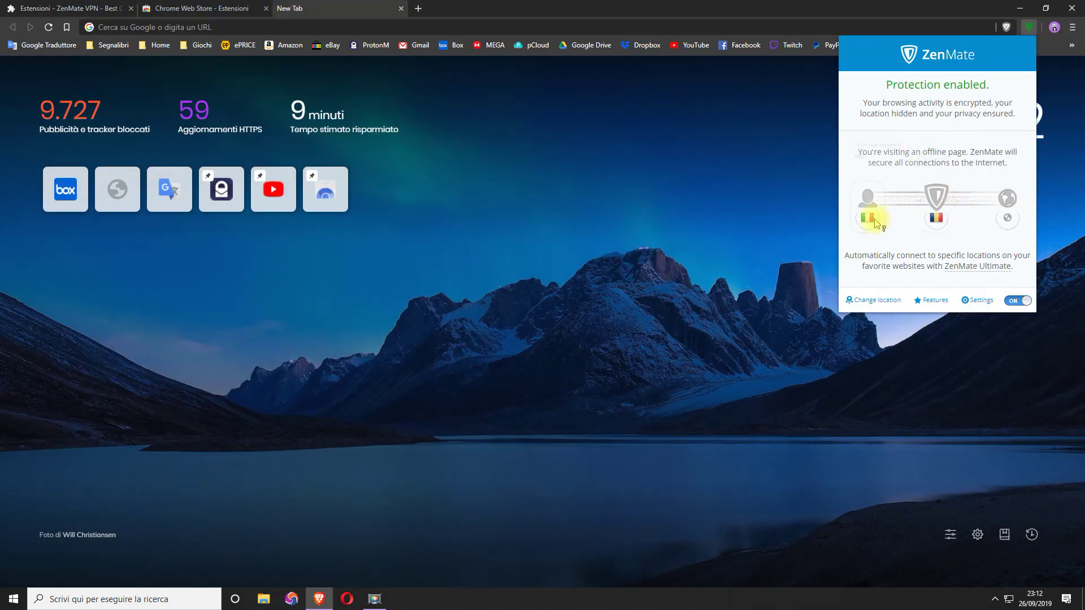
mouse_move(937, 195)
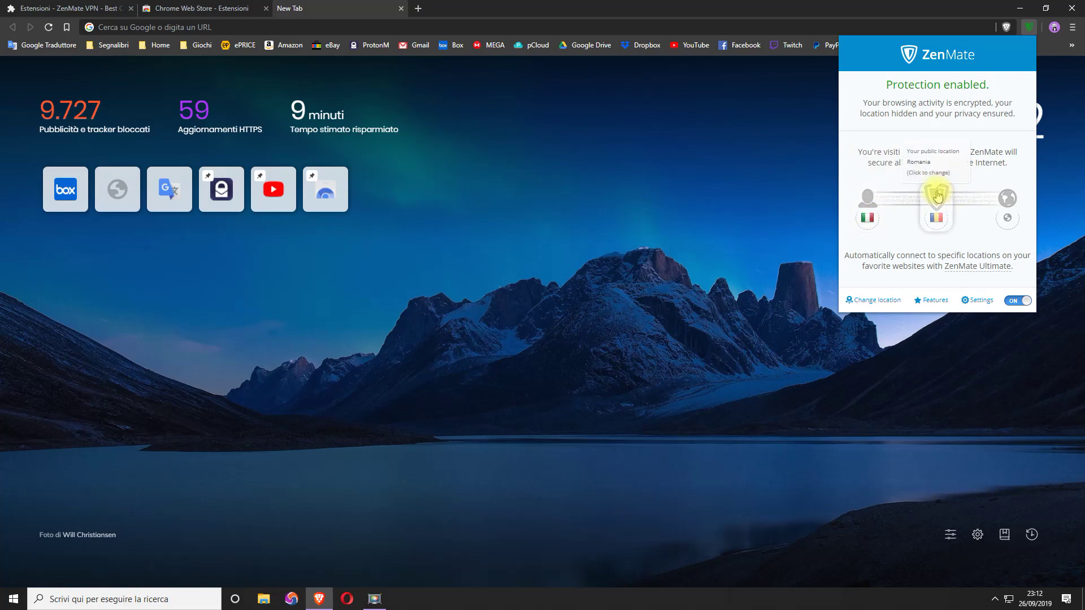
left_click(938, 196)
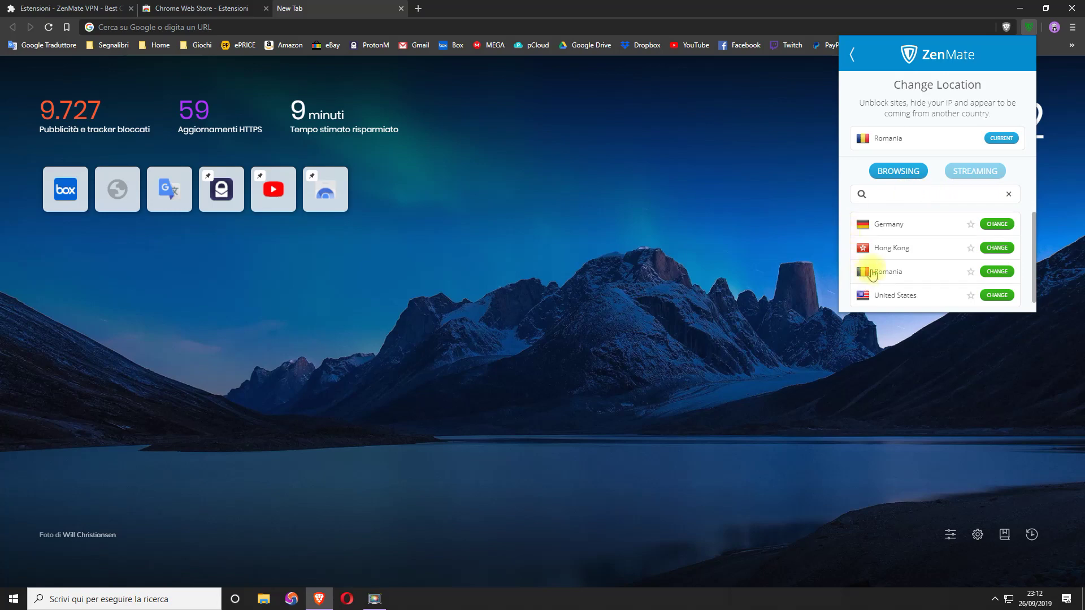
scroll(904, 254, "down", 1)
left_click(997, 219)
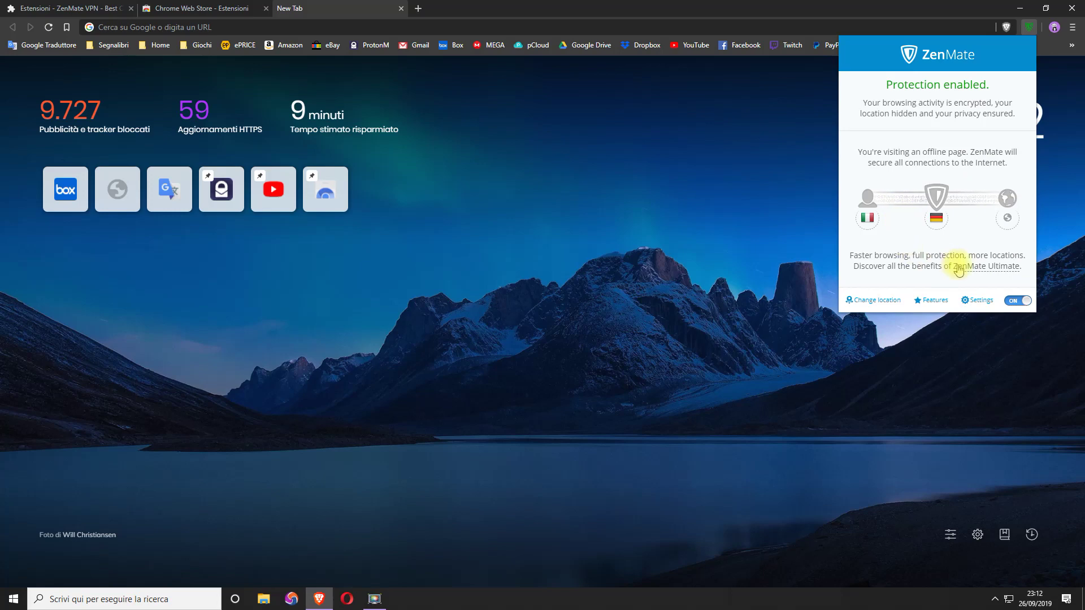
Step: Load expressvpn.com/it/what-is-my-ip, and run the DNS and WebRTC leak tests with ZenMate active
left_click(469, 26)
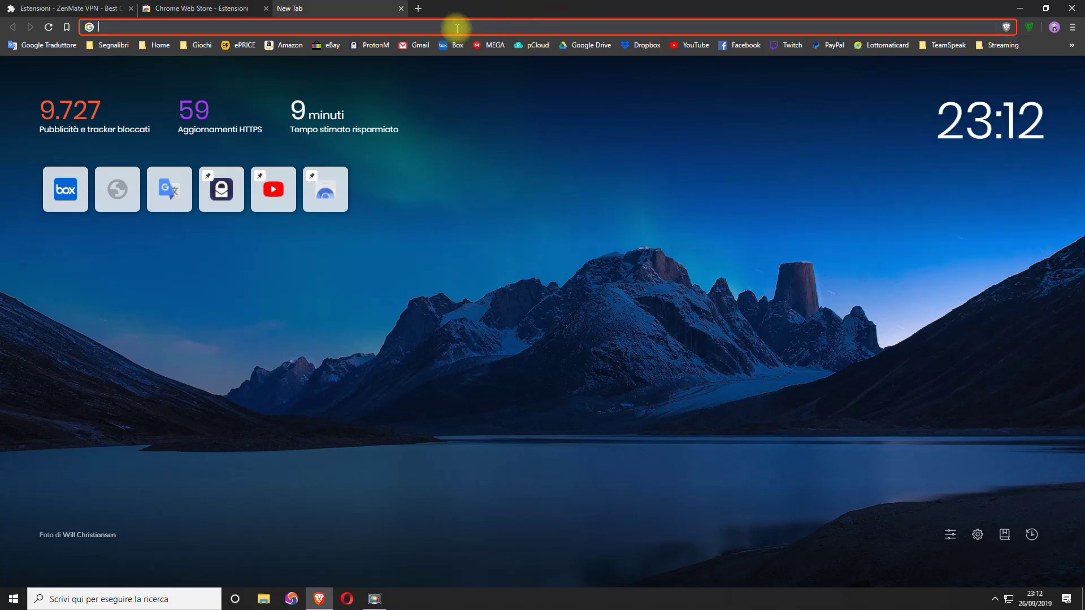
type("expressvpn.com/it/what-is-my-ip")
key("Return")
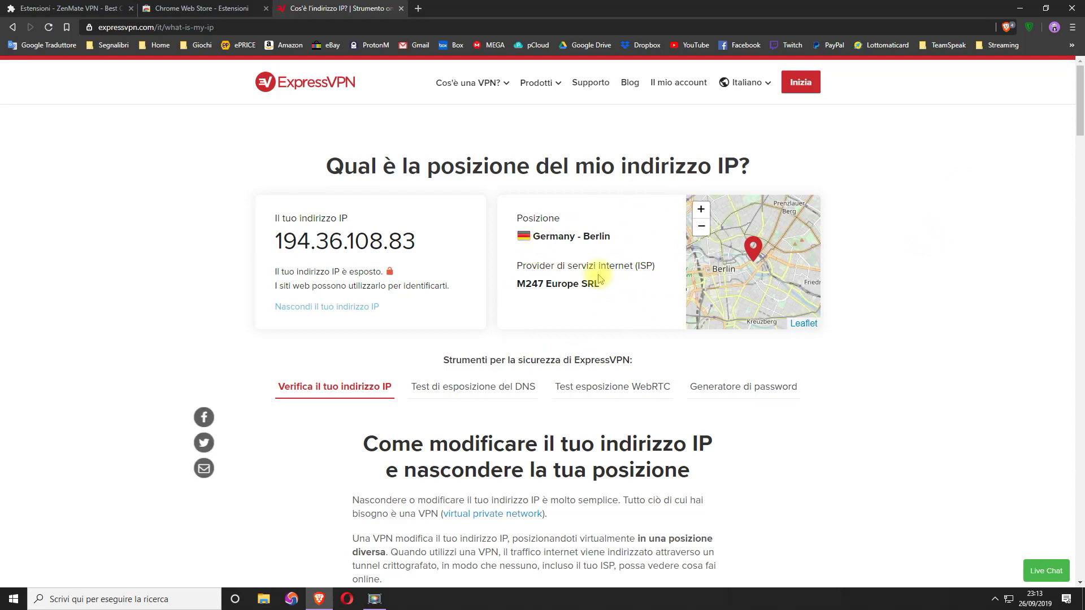
left_click(501, 386)
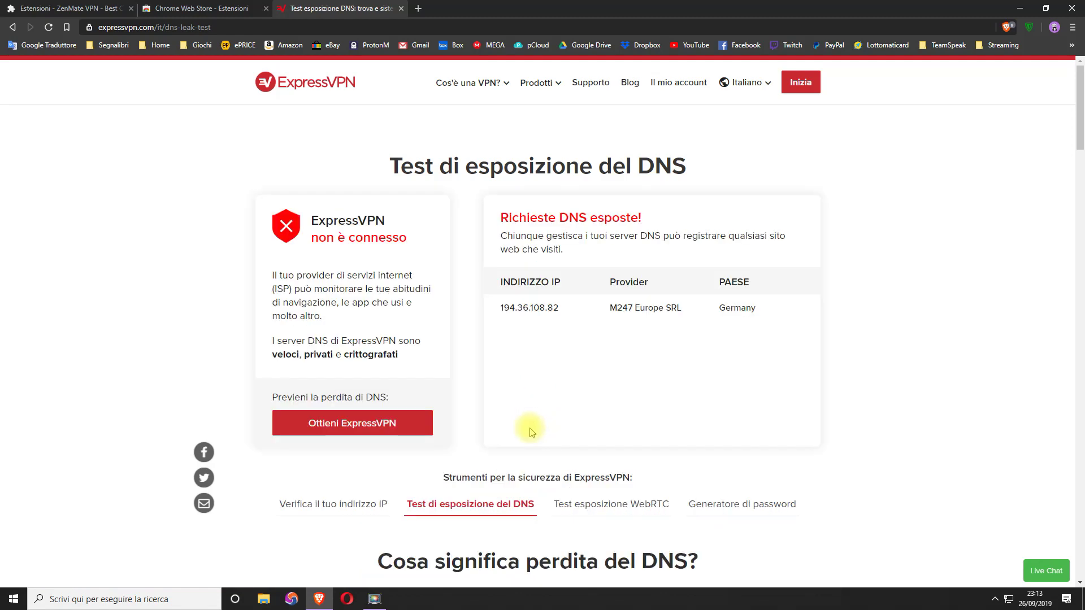
left_click(616, 516)
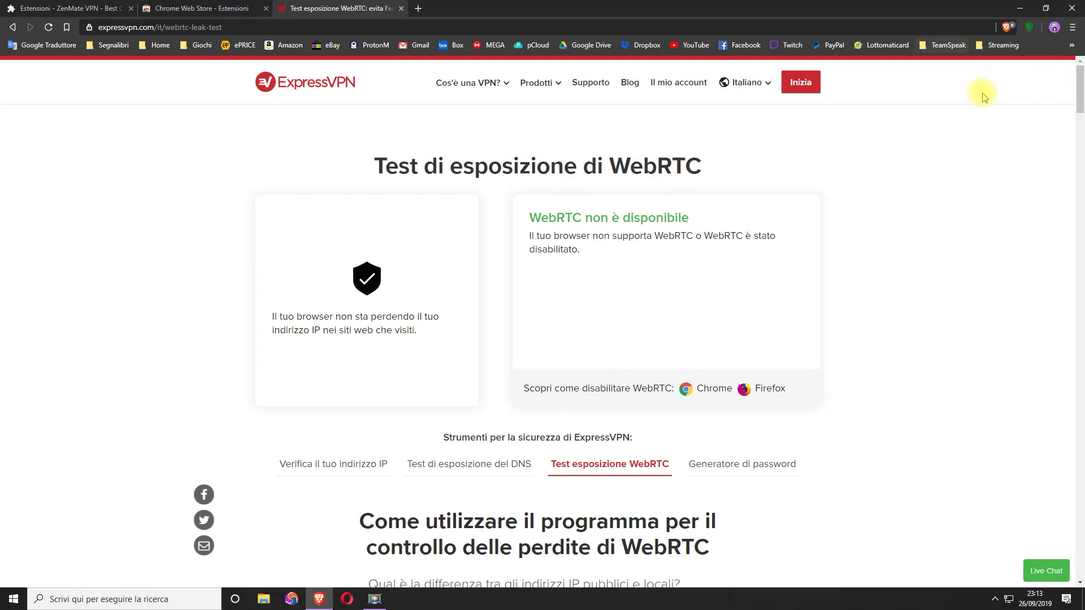
Step: Turn on WebRTC Protect in ZenMate's settings and allow the additional permission it requests
left_click(1030, 29)
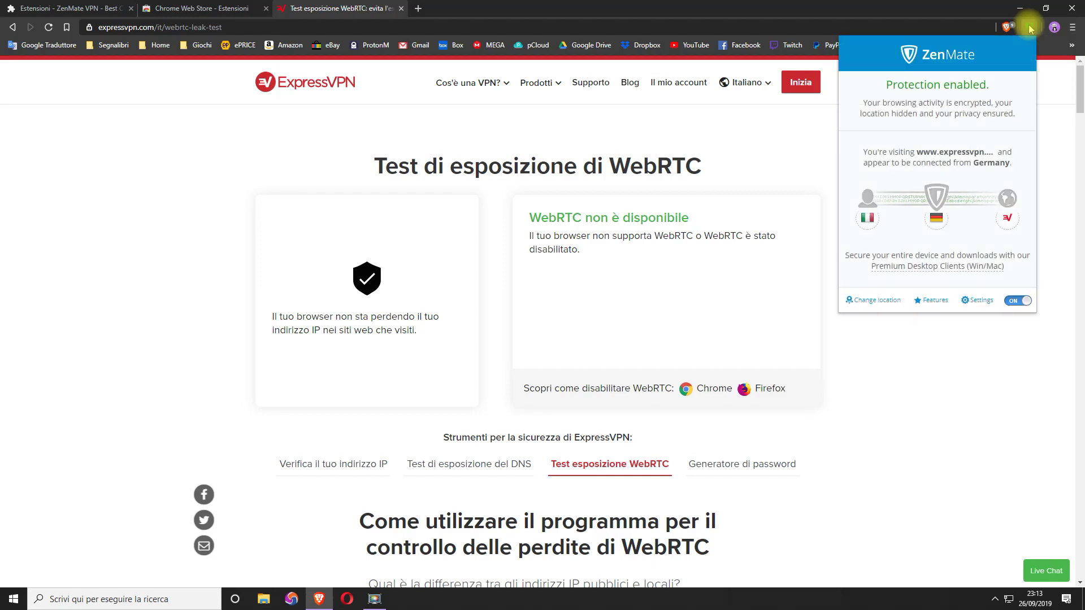
left_click(981, 300)
scroll(938, 178, "down", 1)
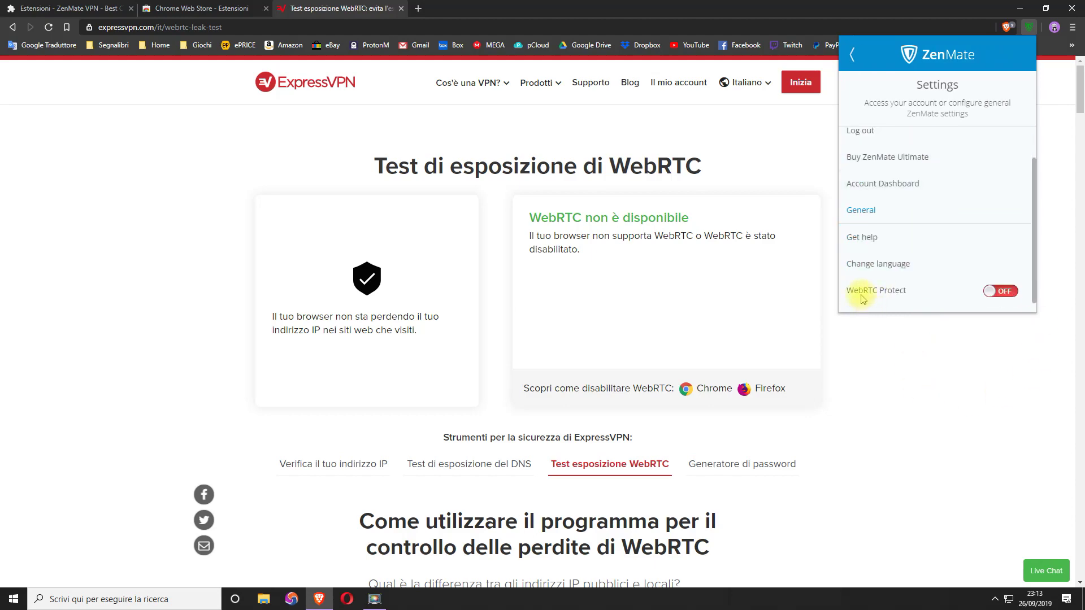
left_click(1004, 292)
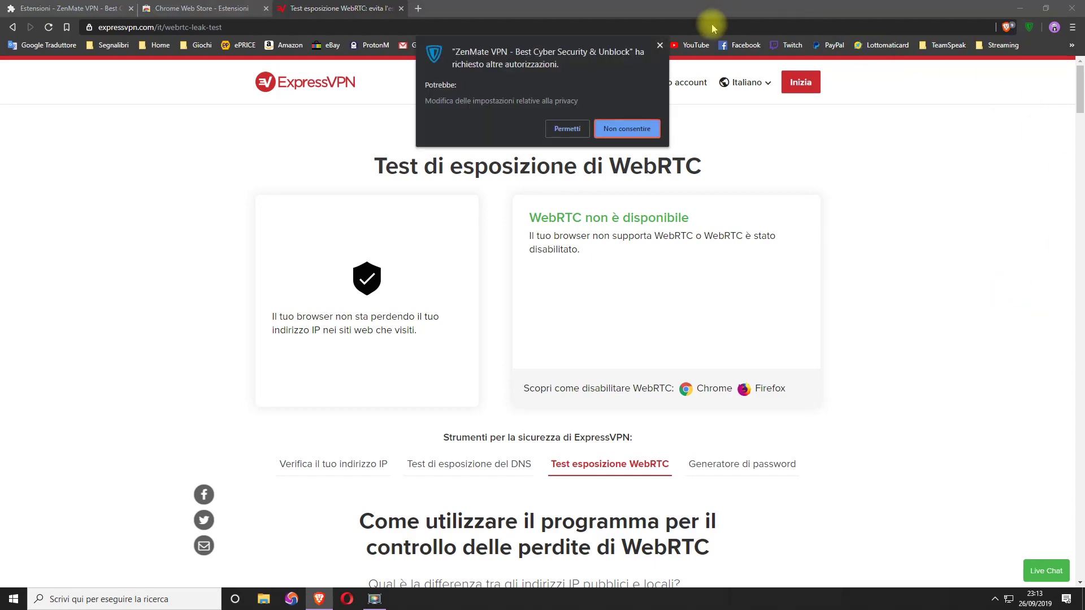
left_click(563, 134)
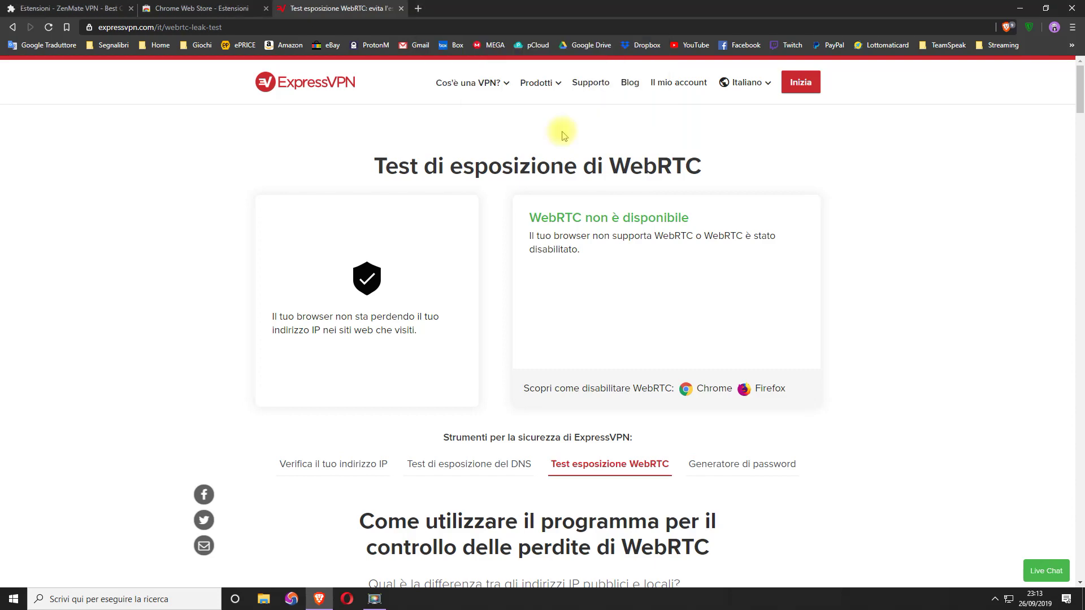
Step: Check the WebRTC Protect setting in ZenMate, and repeat the DNS leak and IP address tests
left_click(1029, 27)
left_click(962, 300)
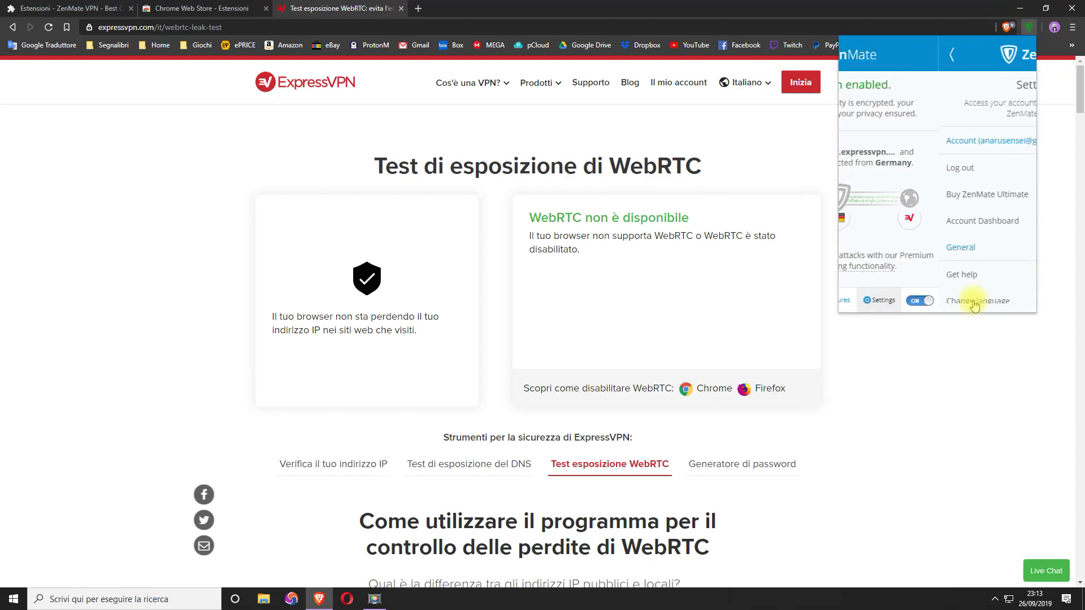
scroll(893, 186, "down", 2)
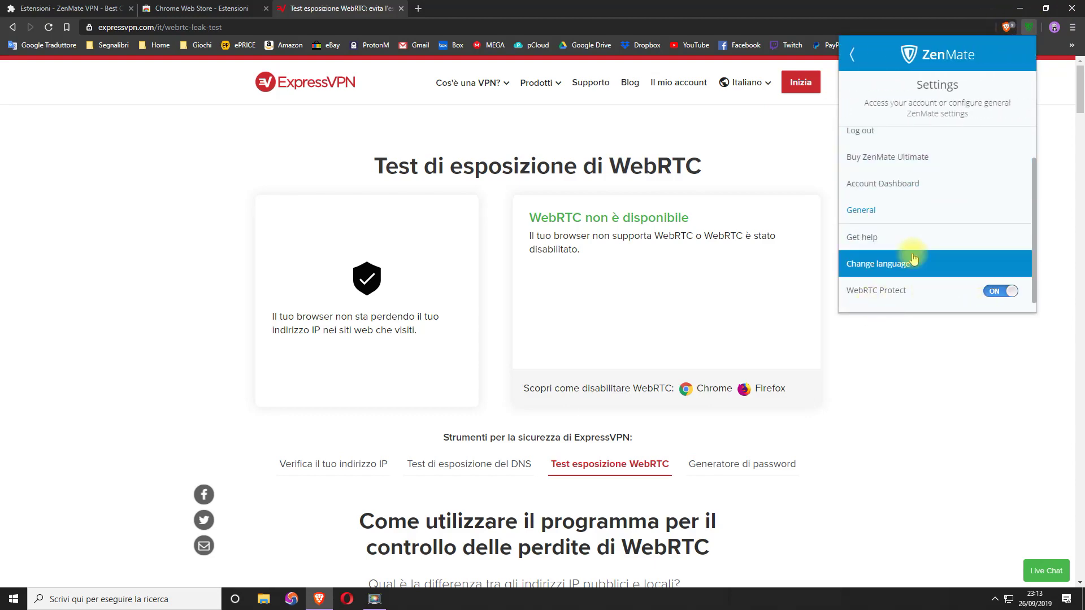
scroll(914, 259, "up", 1)
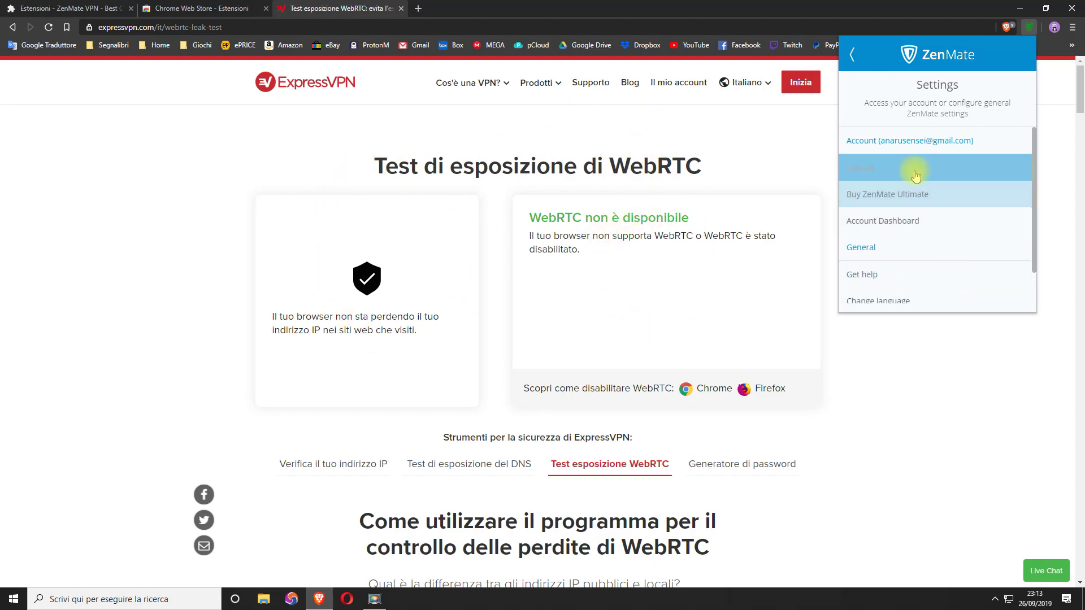
left_click(854, 49)
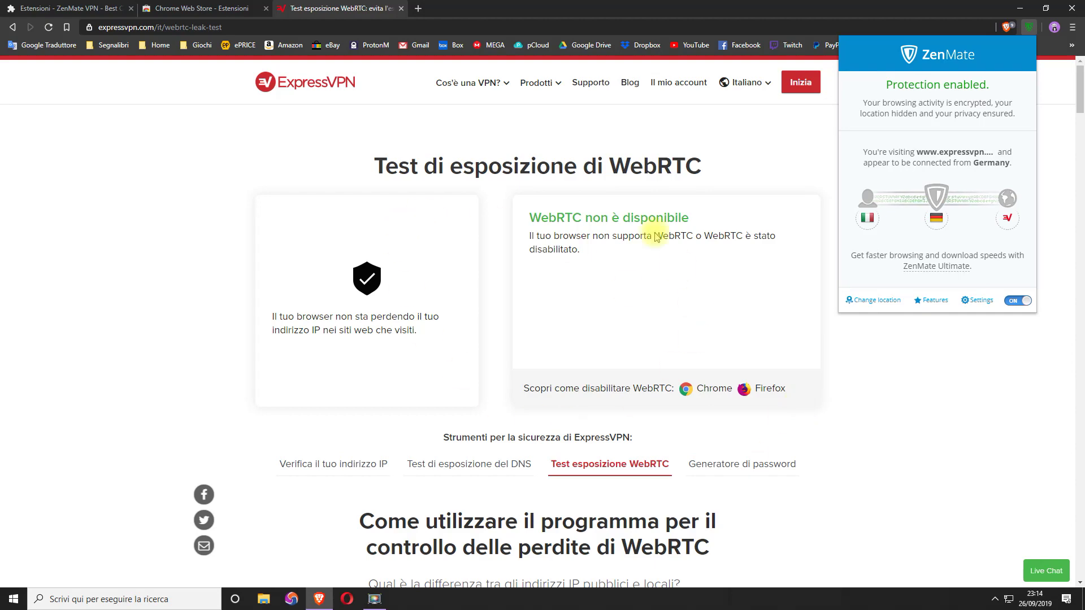
left_click(471, 464)
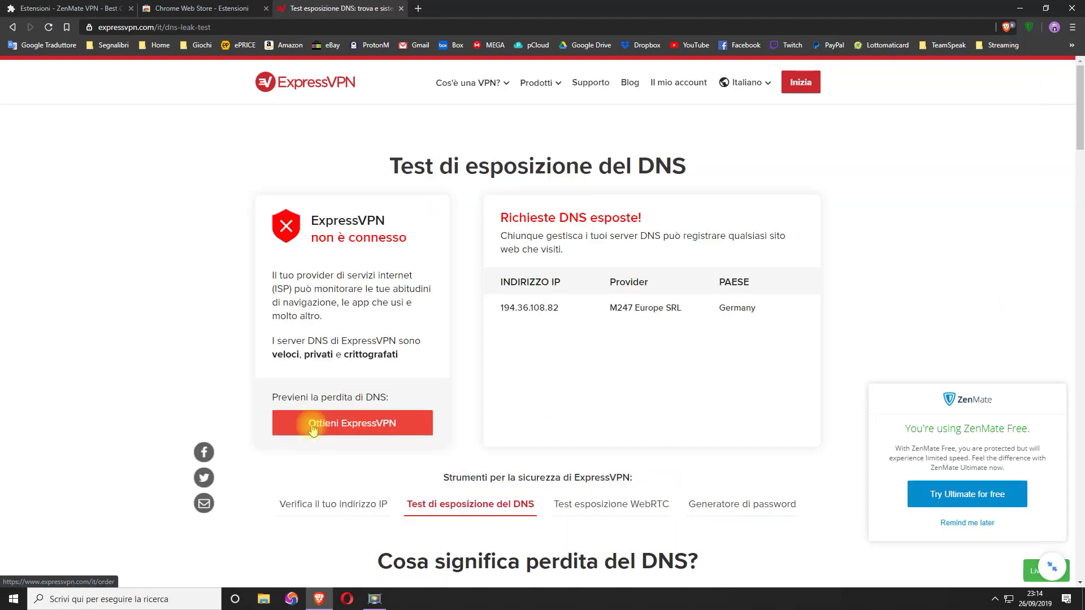
left_click(293, 504)
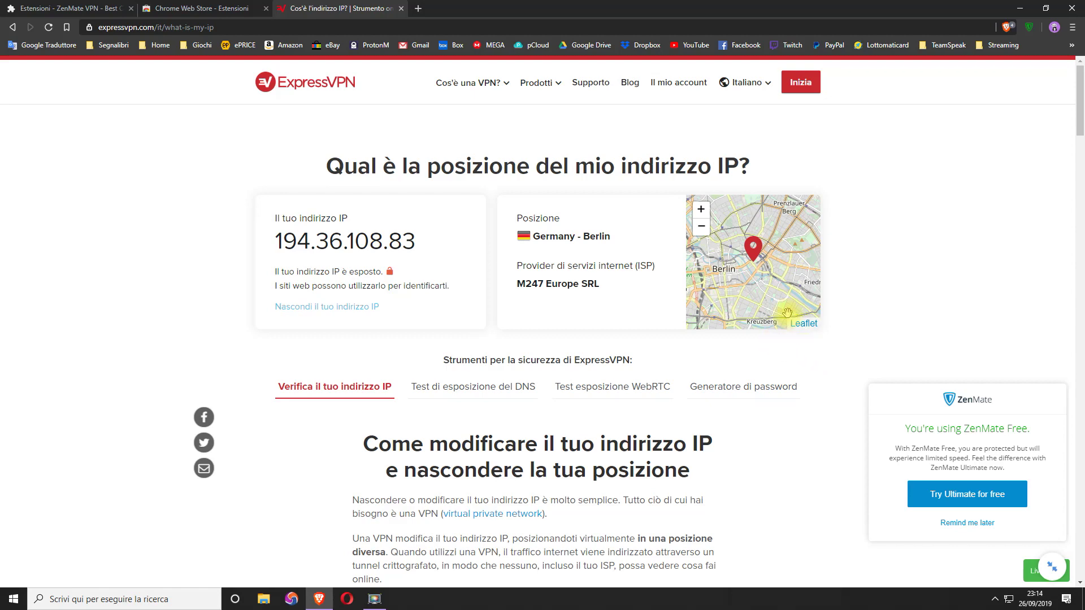
Step: Turn off ZenMate's protection and return to the extension's details page
left_click(1028, 28)
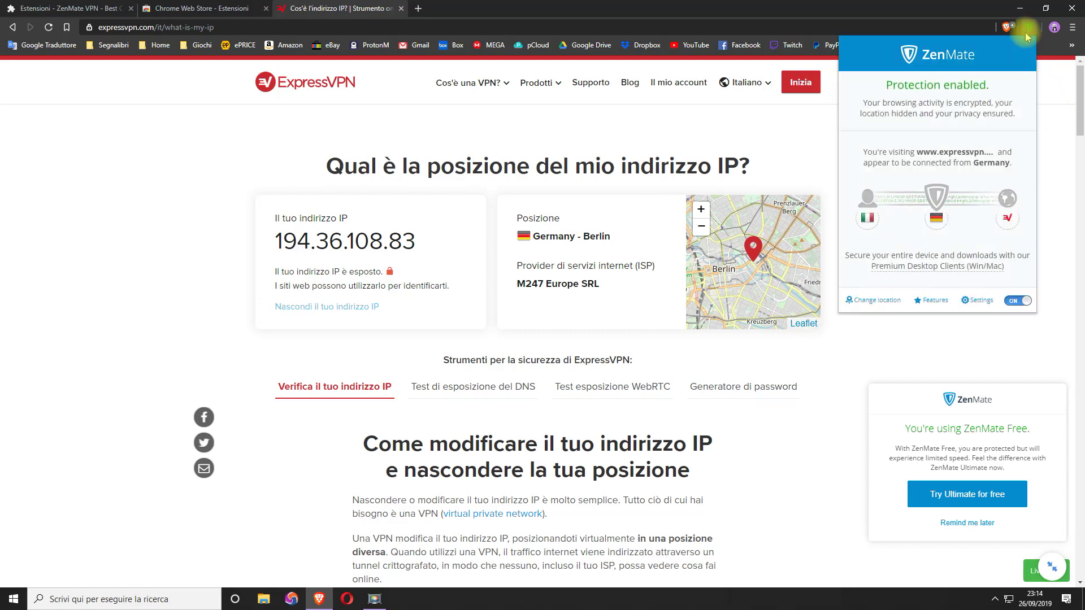
left_click(1019, 301)
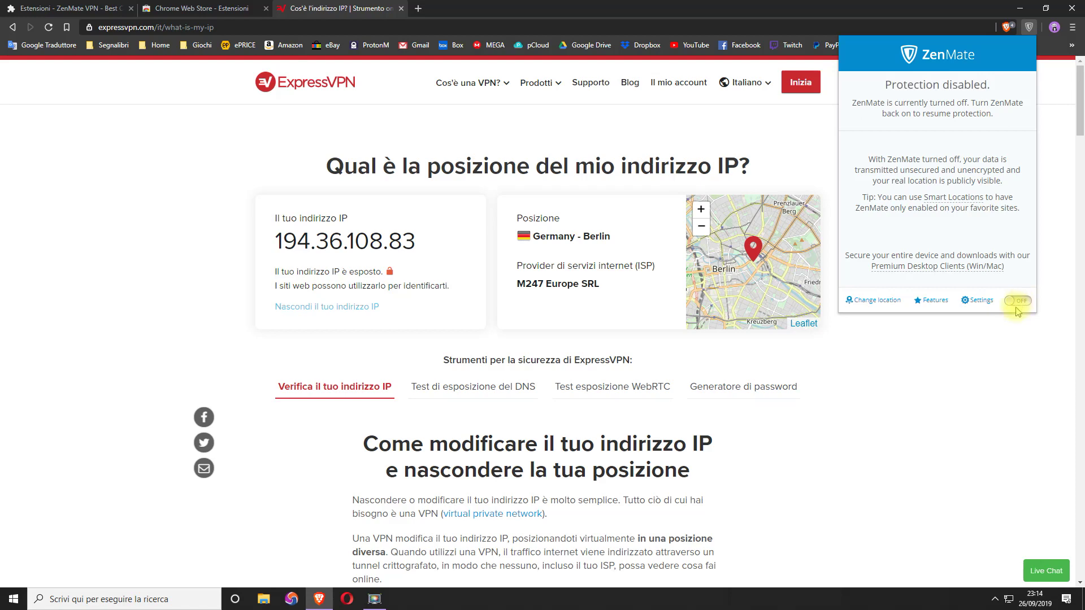
left_click(996, 351)
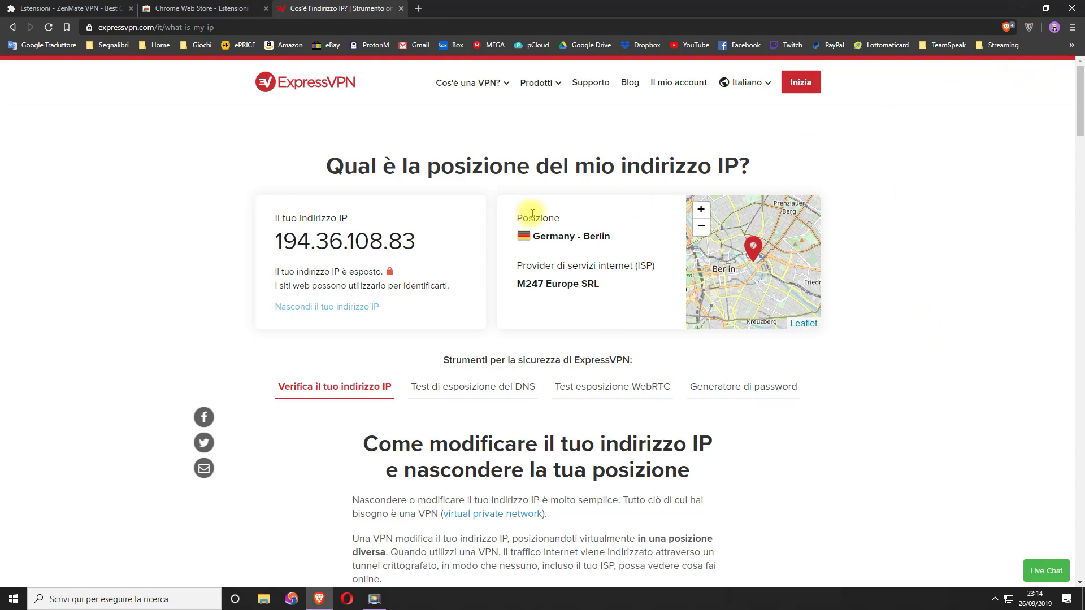
left_click(83, 7)
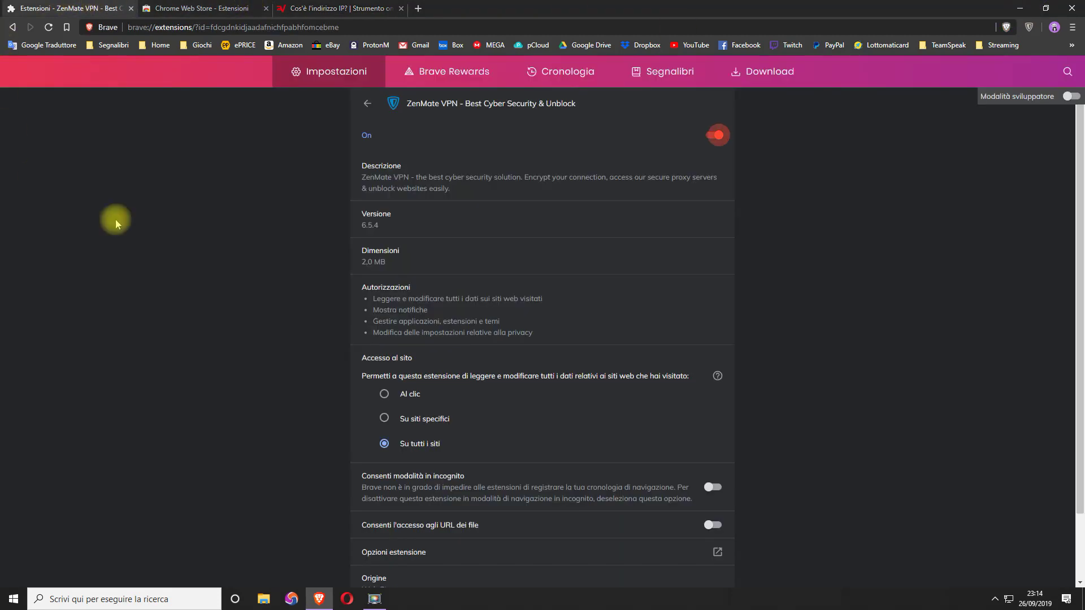
Step: Return to the installed extensions list, open the web store from there and search it for "vpn"
left_click(368, 103)
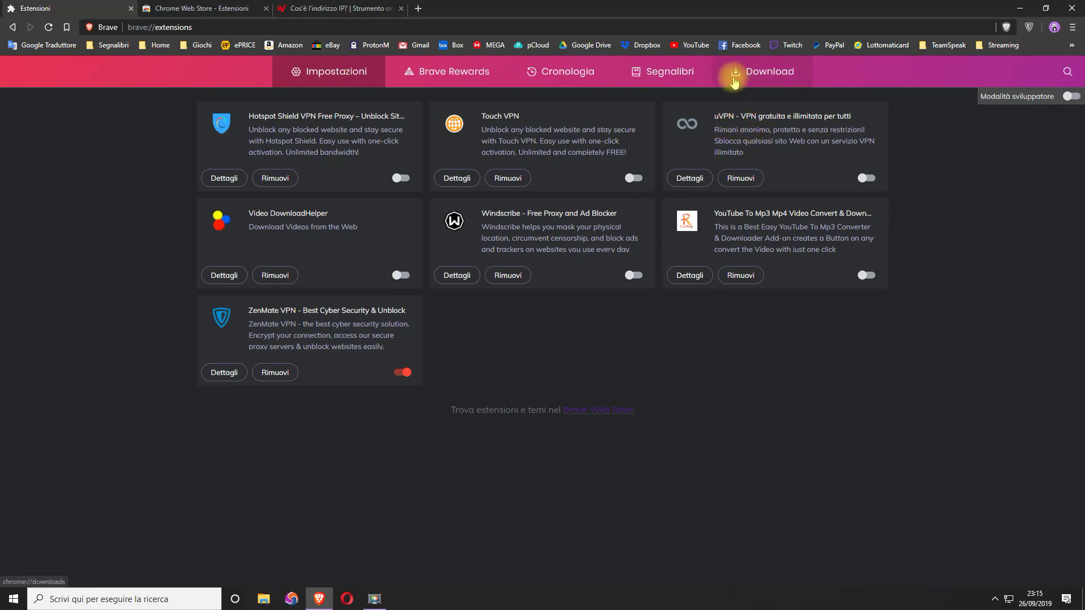
left_click(596, 415)
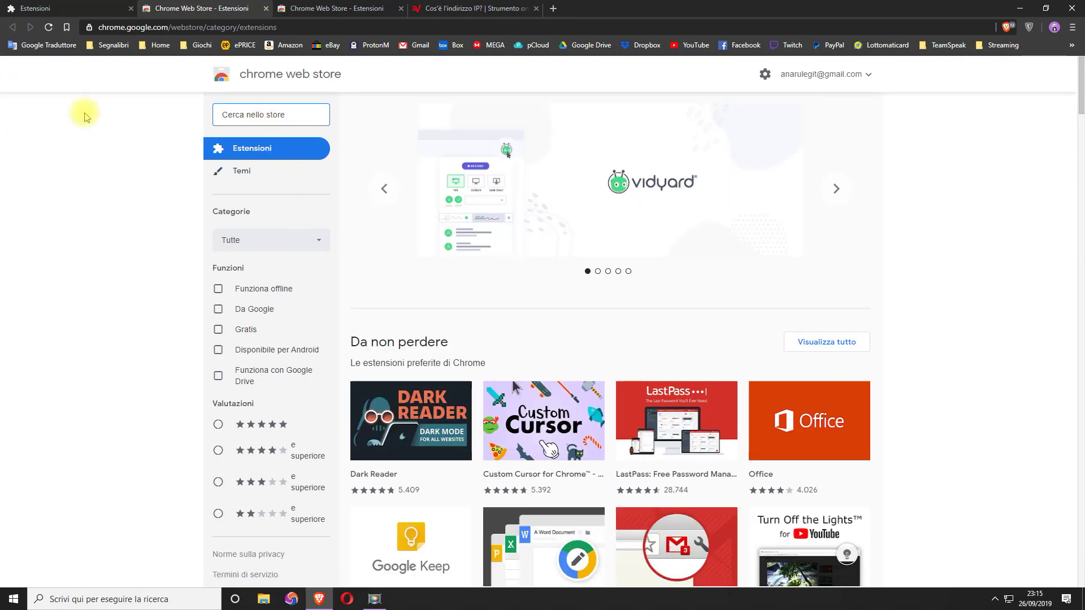
type("vpn")
key("Return")
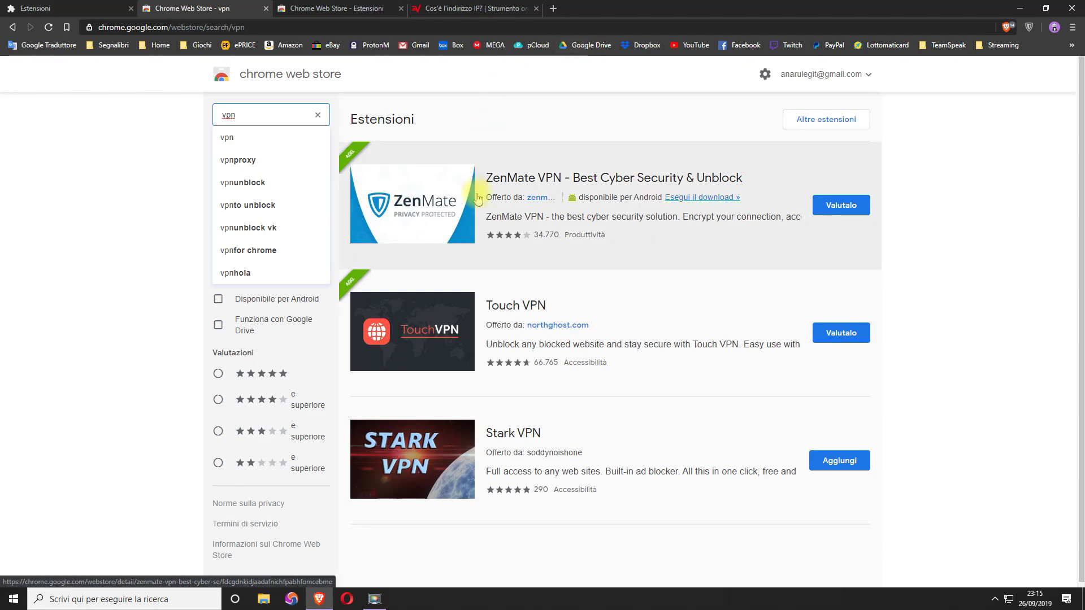
Step: Search the web store for "proxy" extensions instead
key("ctrl+a")
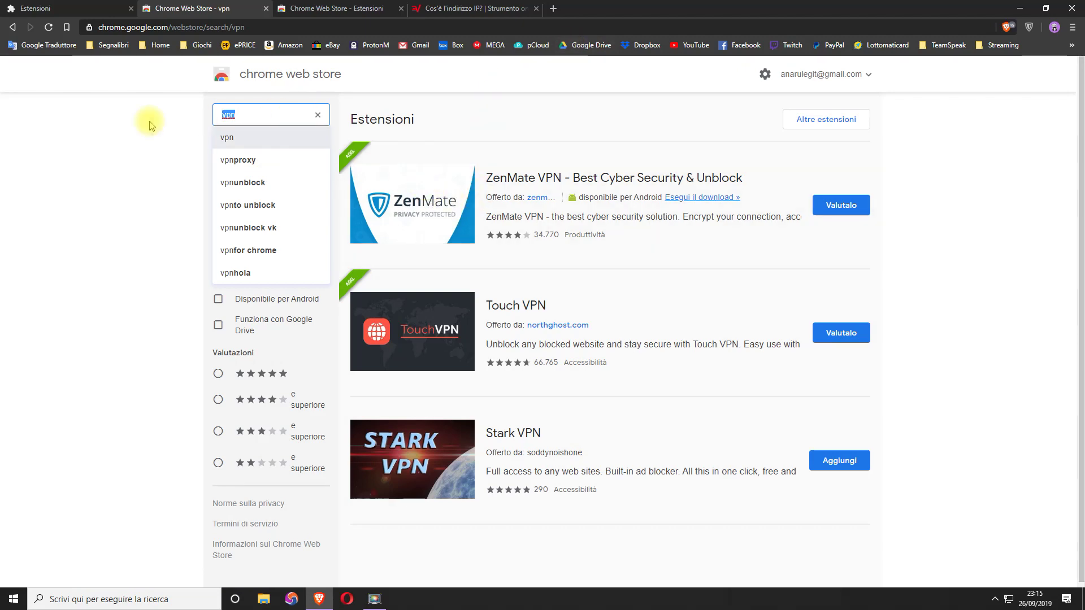
type("proxy")
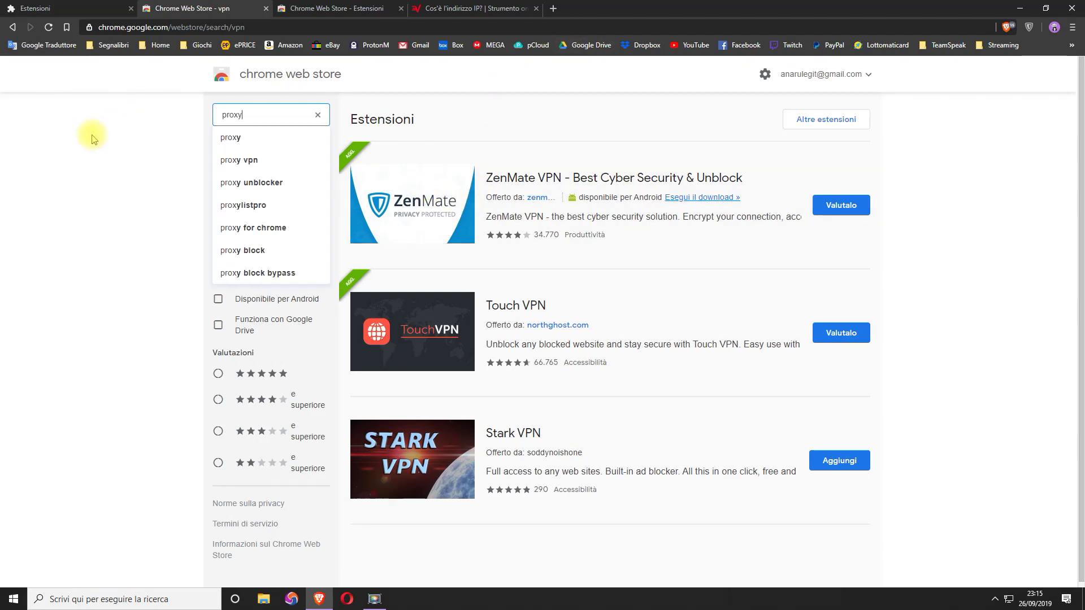
key("Return")
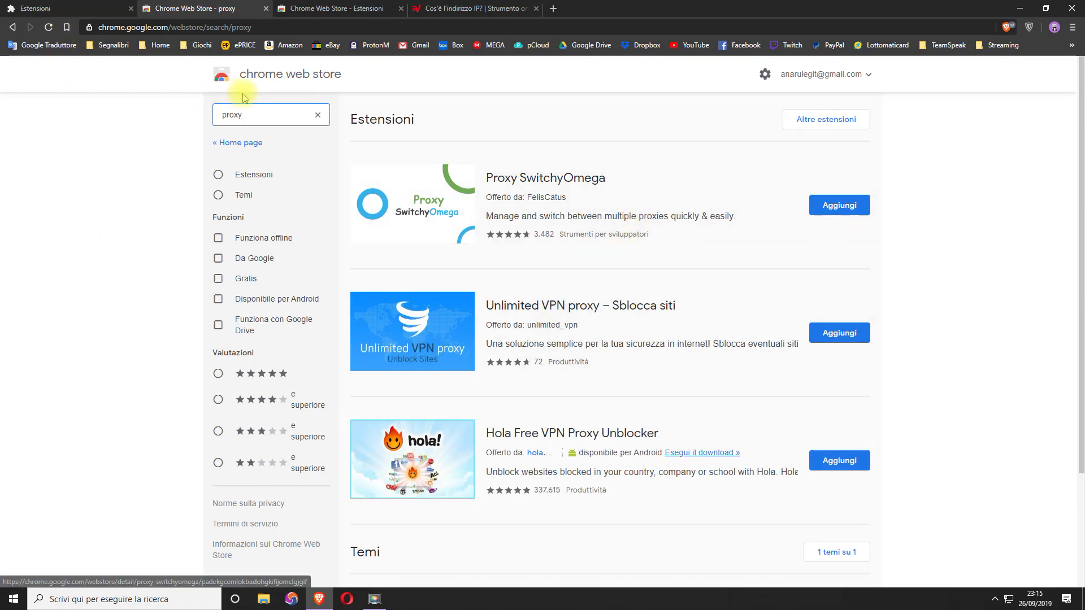
Step: Replace the store search with "vpn" and open the ZenMate VPN - Best Cyber Security & Unblock page
left_click(272, 121)
key("ctrl+a")
key("BackSpace")
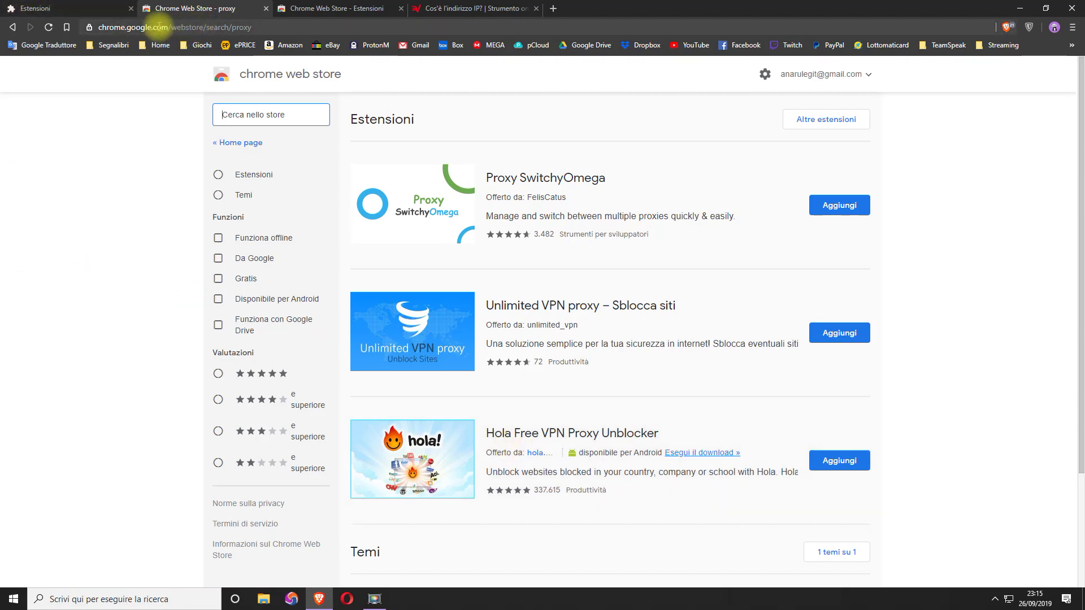
type("vpn")
key("Return")
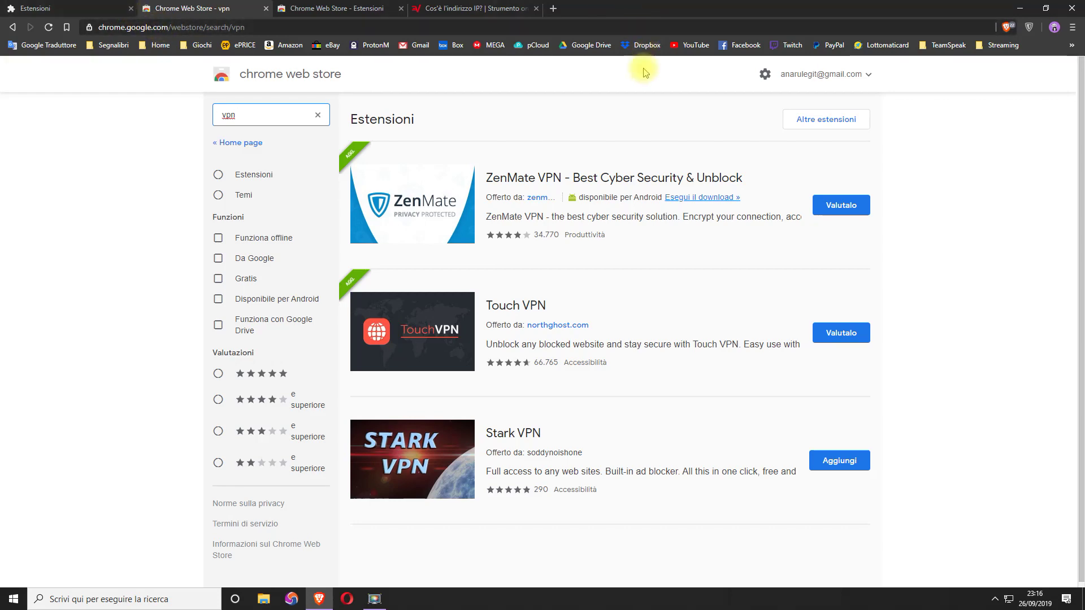
left_click(619, 184)
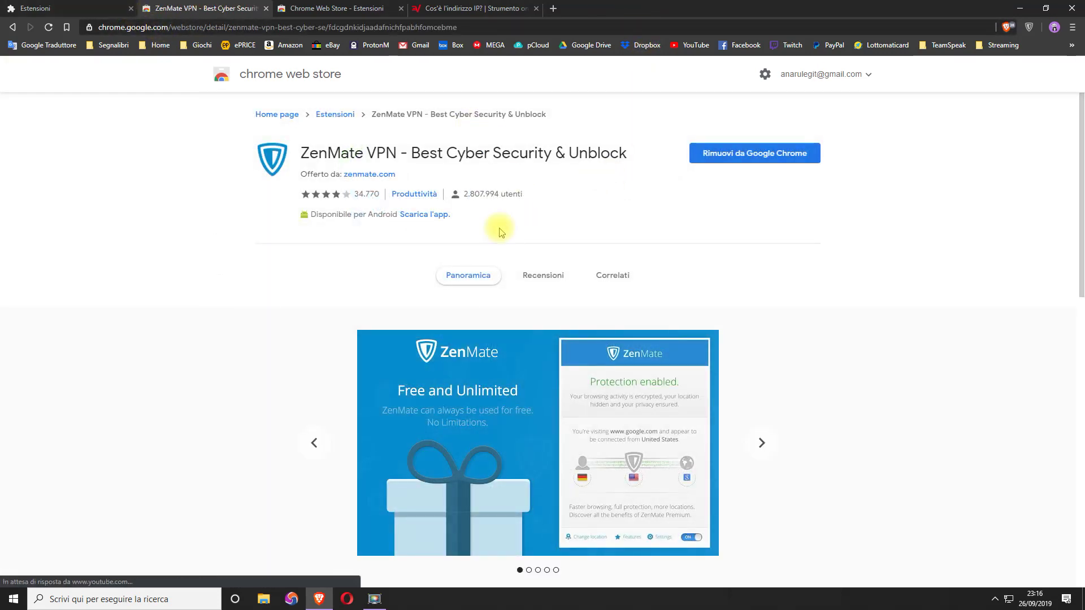
Step: Expand ZenMate's overview and read its full description, including the privacy guarantee and the security advice on WebRTC
scroll(548, 340, "down", 3)
scroll(548, 340, "down", 5)
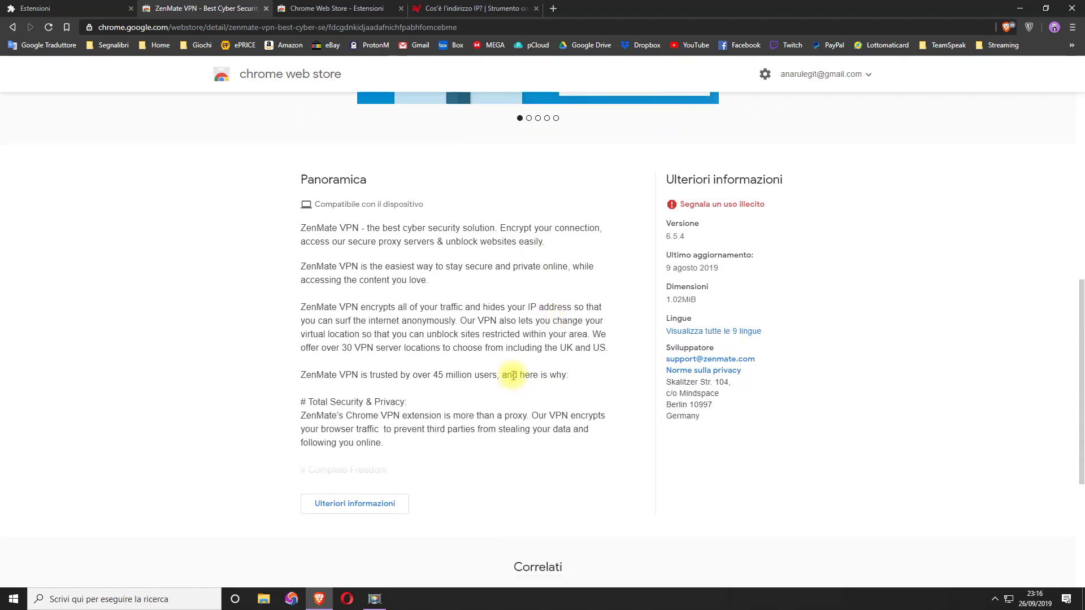
scroll(528, 384, "down", 3)
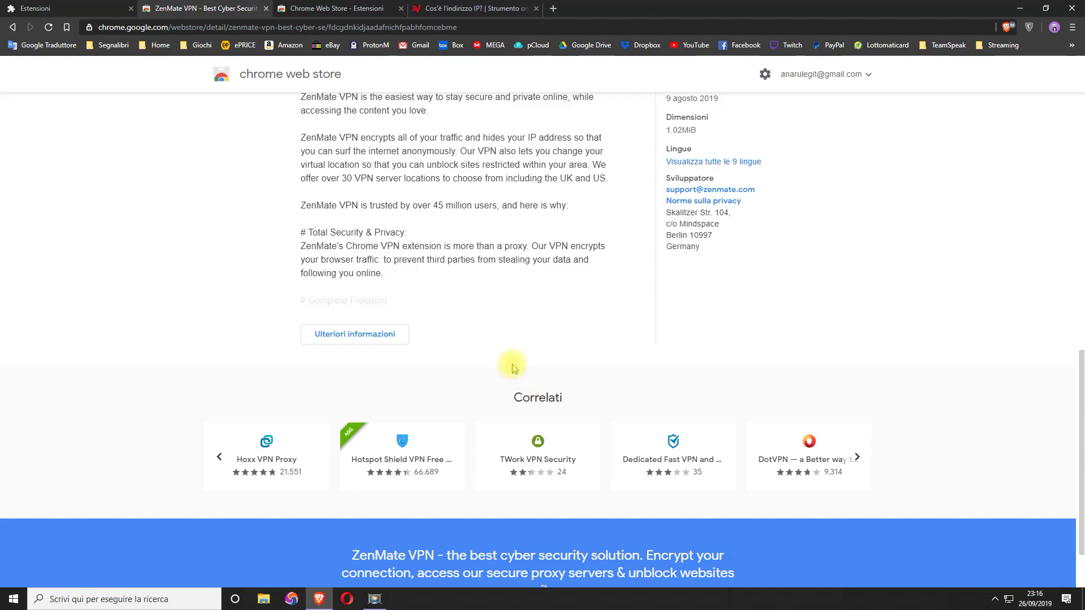
left_click(370, 339)
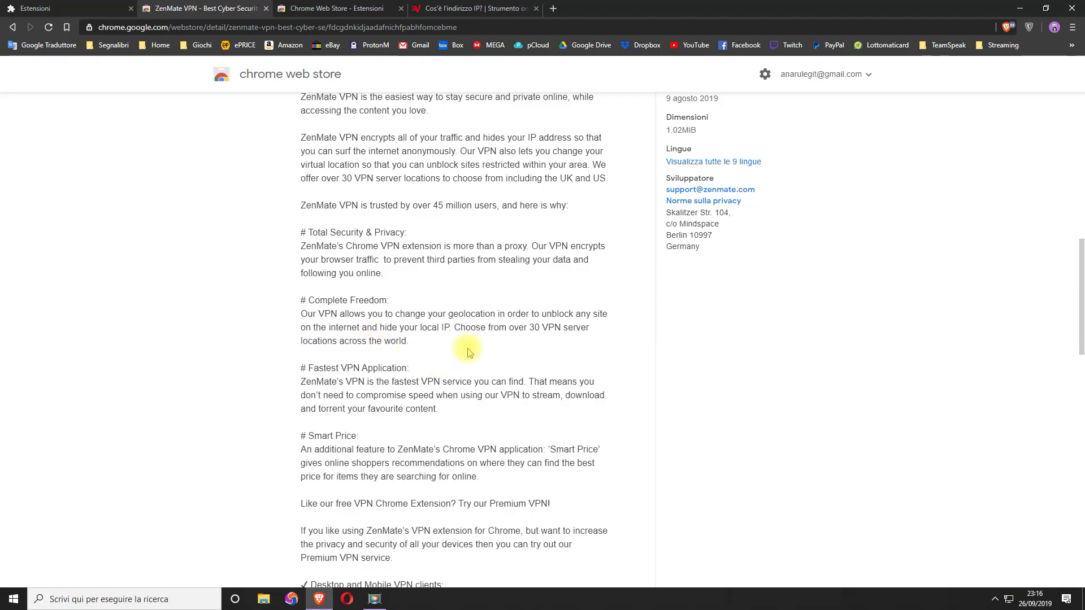
scroll(464, 360, "down", 9)
scroll(464, 359, "down", 5)
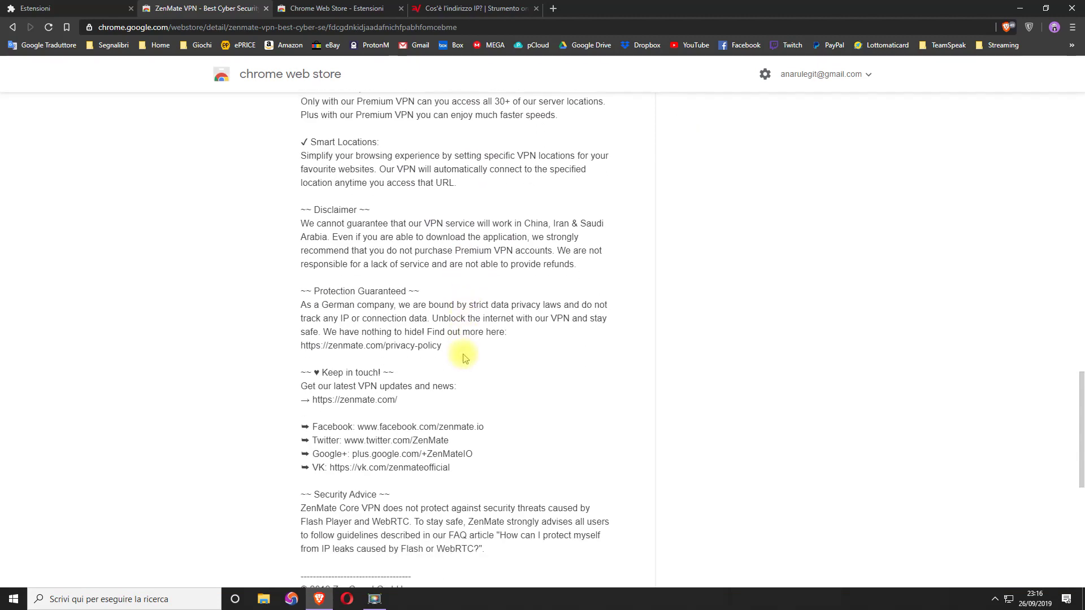
scroll(463, 353, "up", 20)
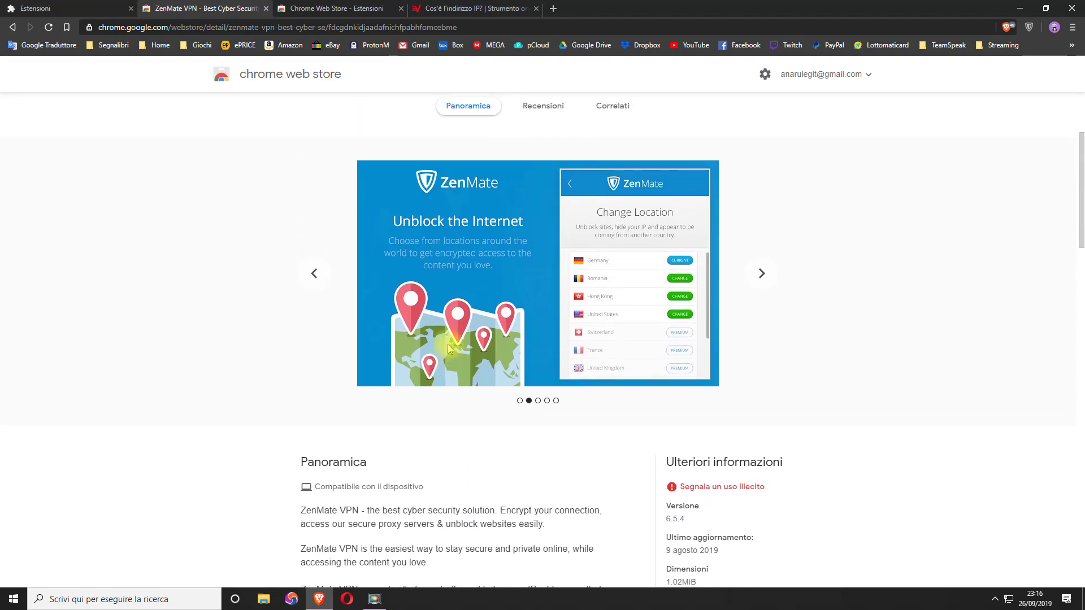
scroll(449, 351, "up", 3)
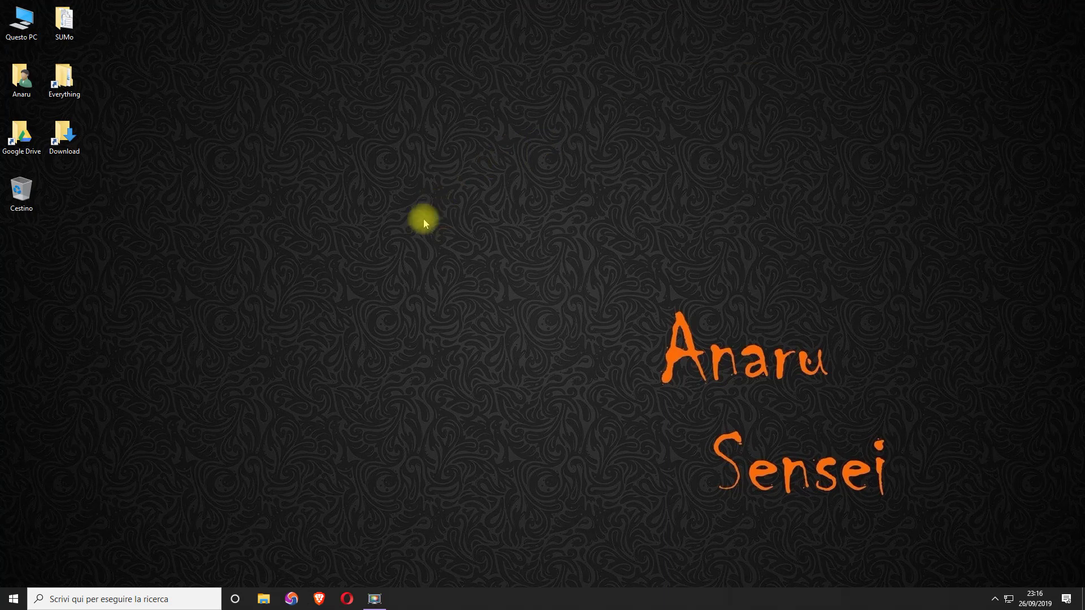
left_click(13, 599)
scroll(255, 376, "down", 3)
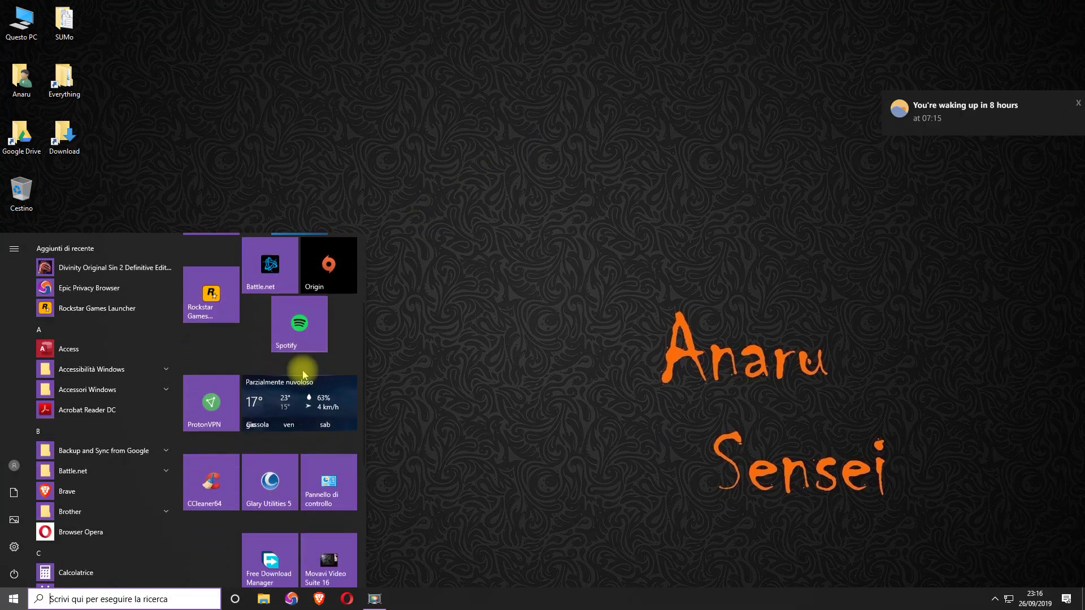
left_click(799, 303)
left_click_drag(606, 269, 632, 232)
left_click_drag(929, 289, 1026, 255)
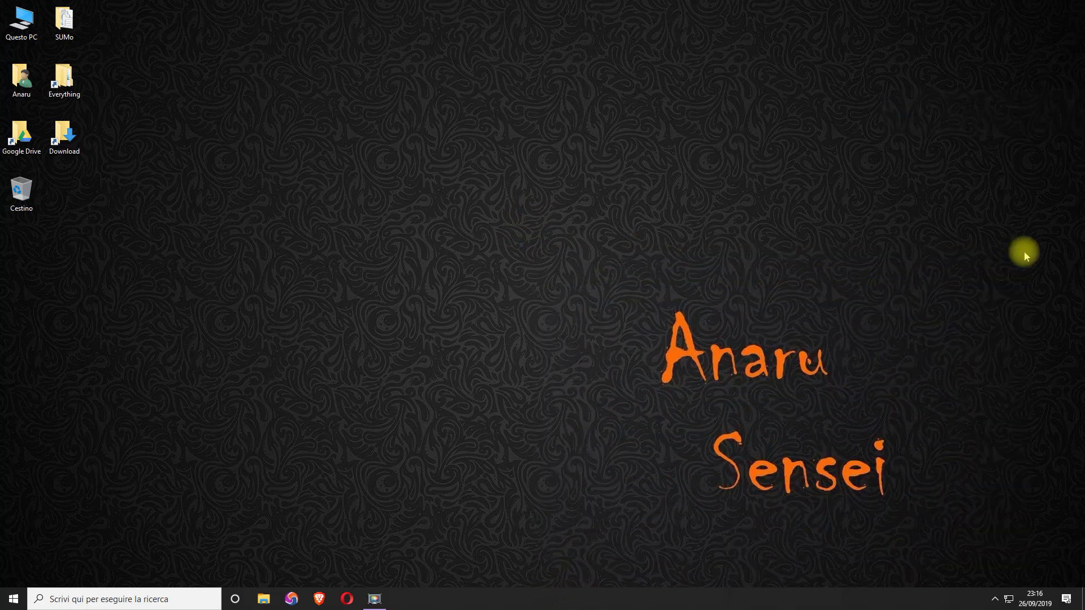